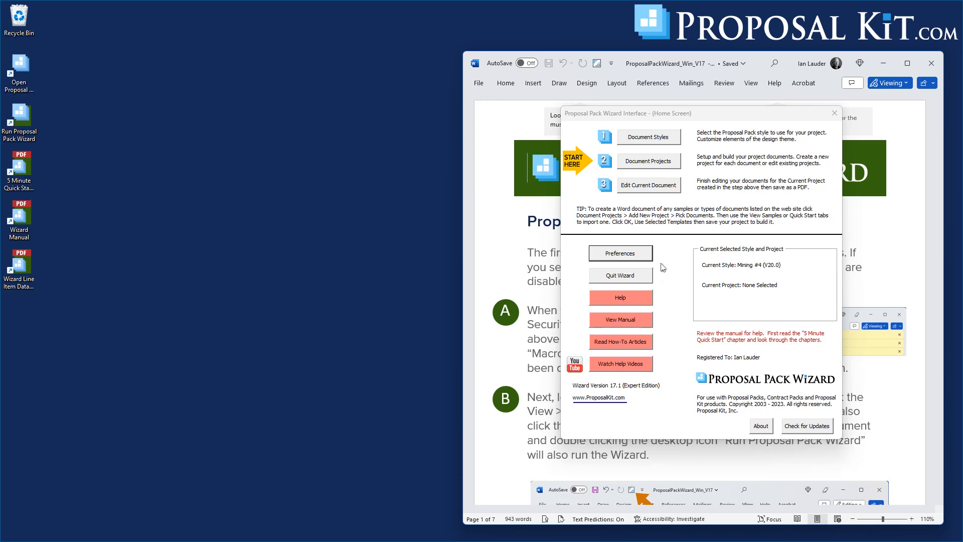
Step: Open the preferences and bring up Quote Database Management
{"action": "left_click", "coordinate": [634, 255]}
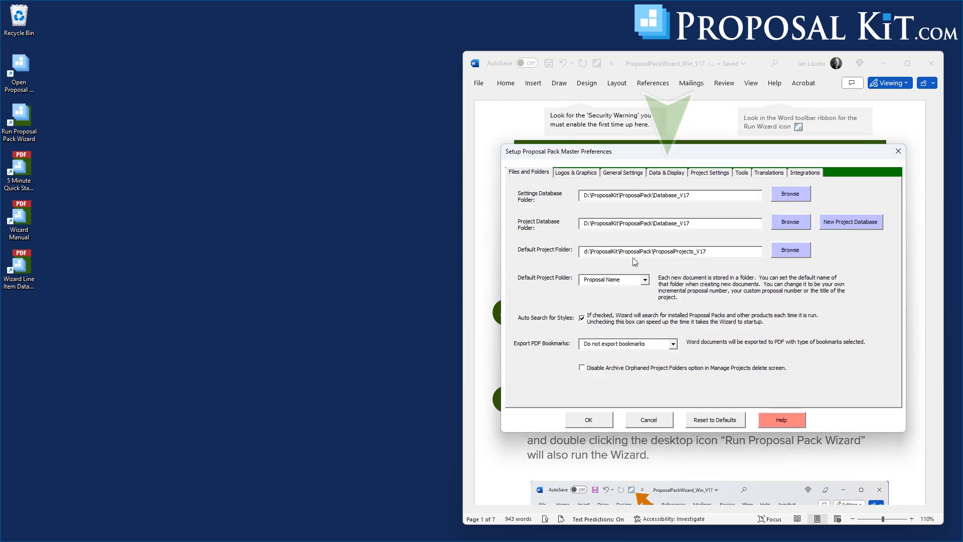
{"action": "left_click", "coordinate": [660, 174]}
{"action": "left_click", "coordinate": [568, 202]}
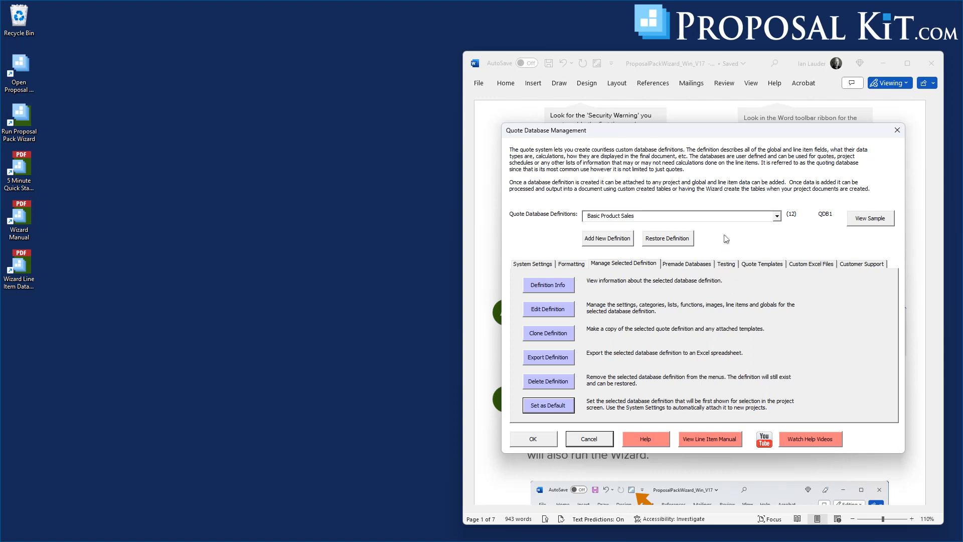
Step: Select the Basic Product Sales quote database definition and view its category, line item and global field structure
{"action": "left_click", "coordinate": [777, 217]}
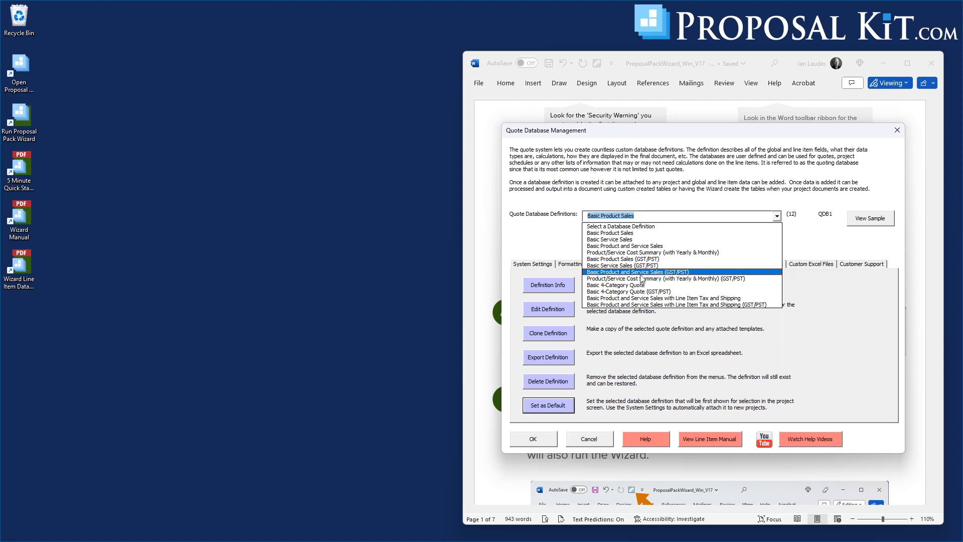
{"action": "left_click", "coordinate": [614, 234]}
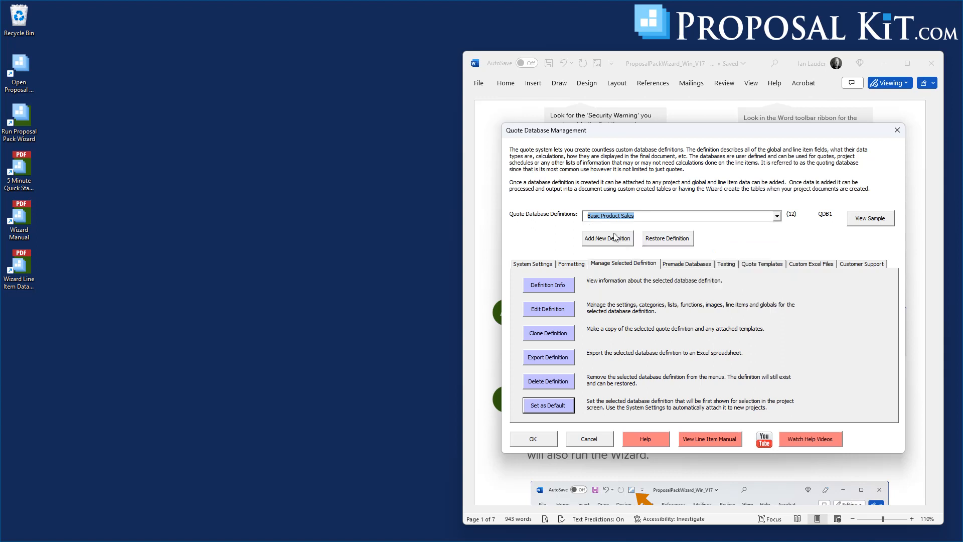
{"action": "left_click", "coordinate": [560, 290]}
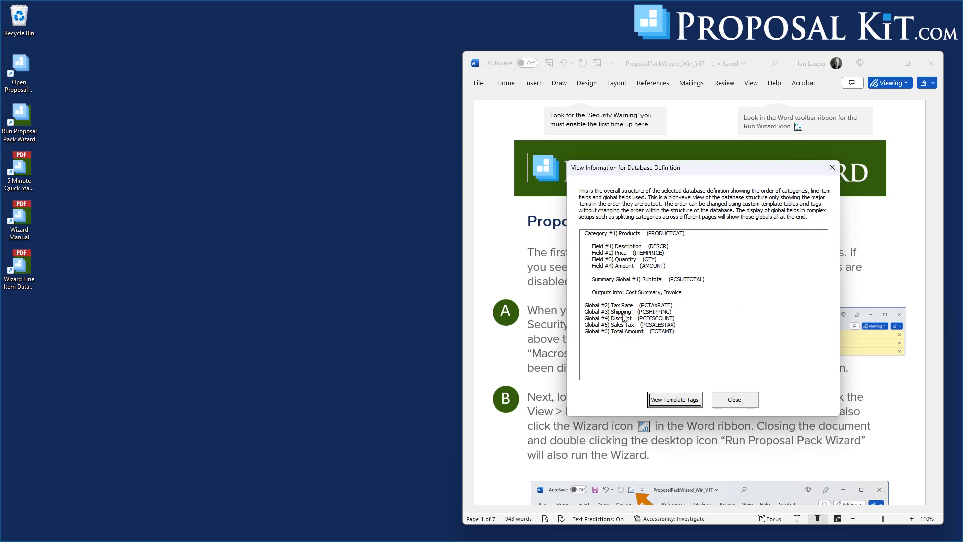
{"action": "left_click", "coordinate": [738, 404]}
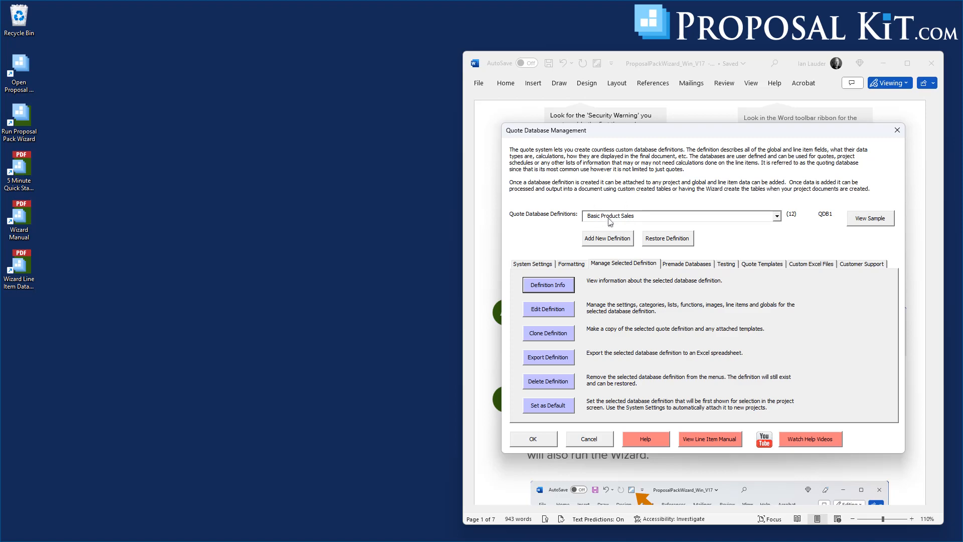
Step: Clone the Basic Product Sales definition with the new title Custom Product DB
{"action": "left_click", "coordinate": [554, 337]}
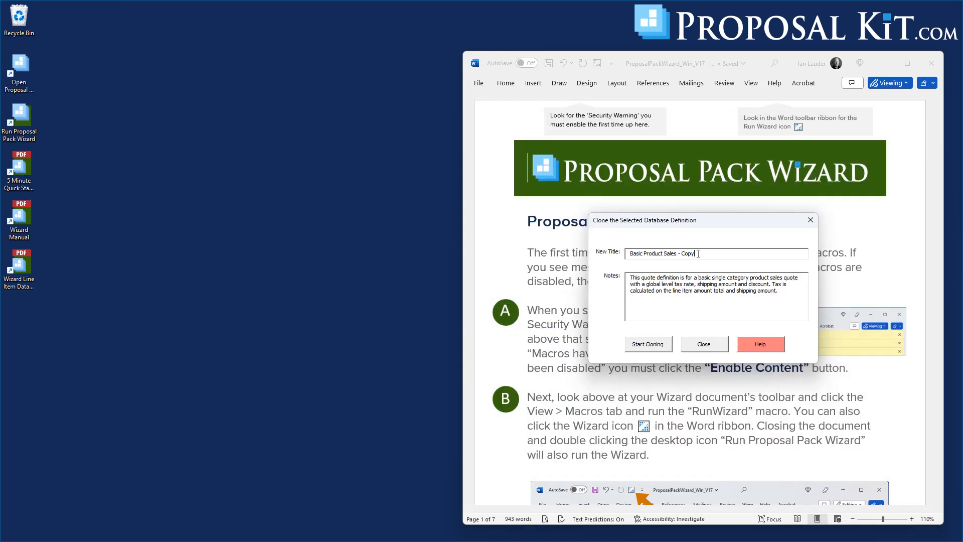
{"action": "left_click_drag", "start_coordinate": [699, 254], "coordinate": [625, 261]}
{"action": "type", "text": "Custom Product DB"}
{"action": "left_click", "coordinate": [648, 344]}
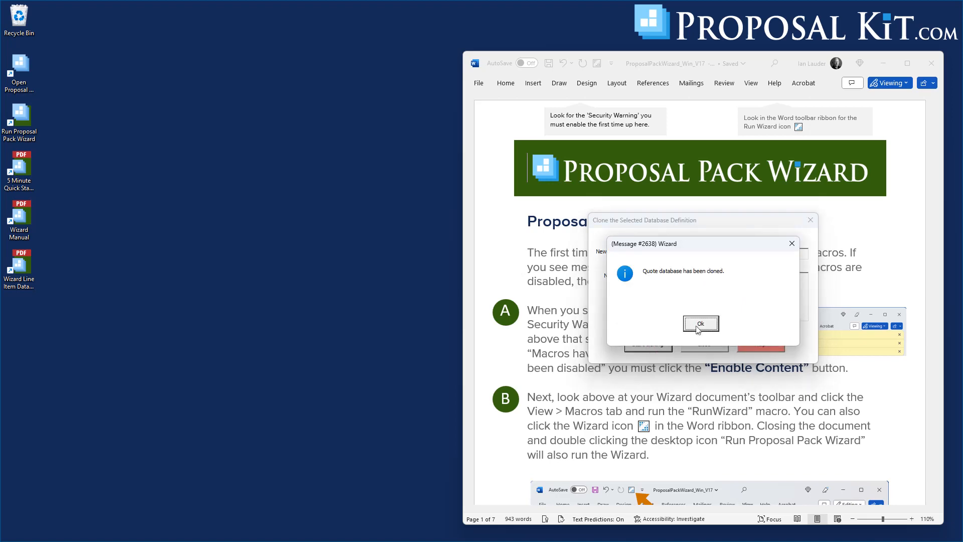
{"action": "left_click", "coordinate": [699, 326]}
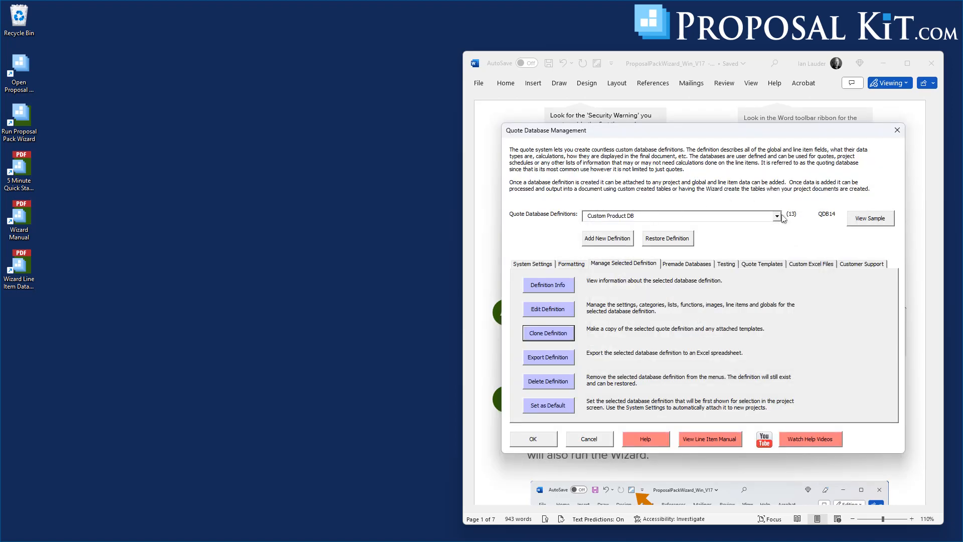
Step: Review the list of quote database definitions, keeping Custom Product DB selected
{"action": "left_click", "coordinate": [777, 216]}
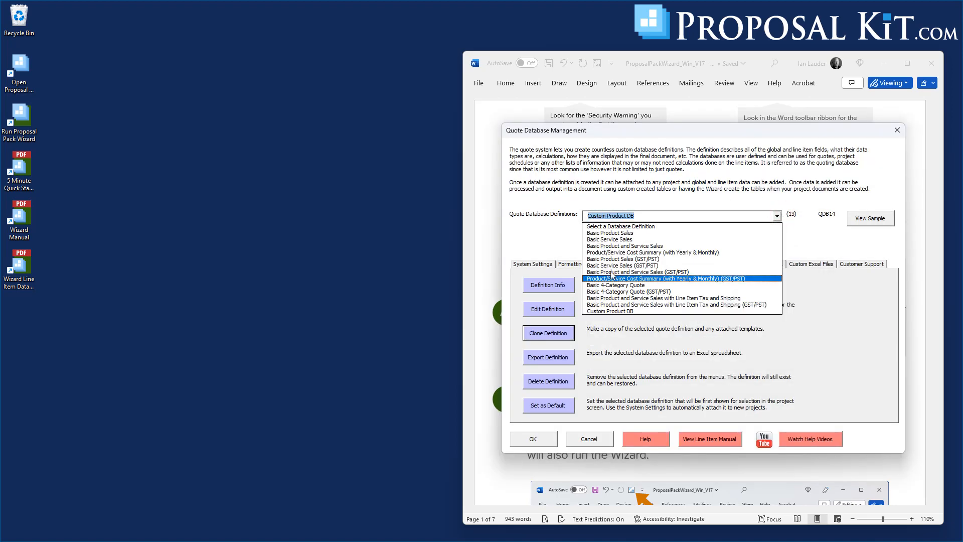
{"action": "left_click", "coordinate": [619, 311]}
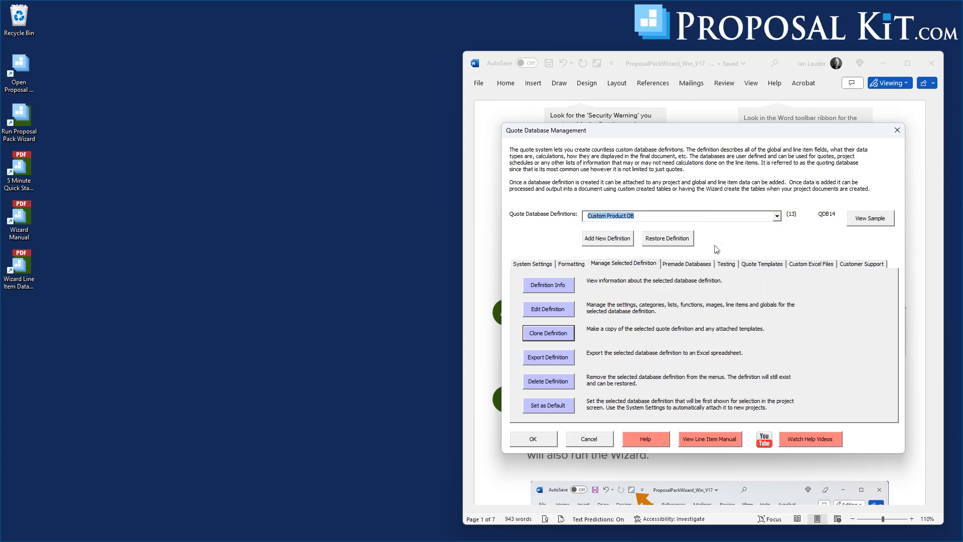
{"action": "left_click", "coordinate": [777, 216]}
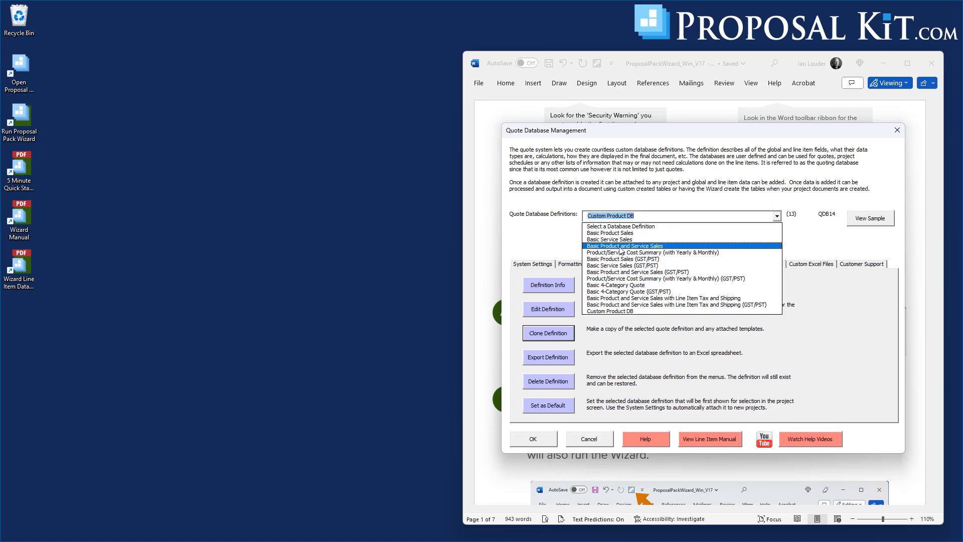
{"action": "left_click", "coordinate": [796, 233]}
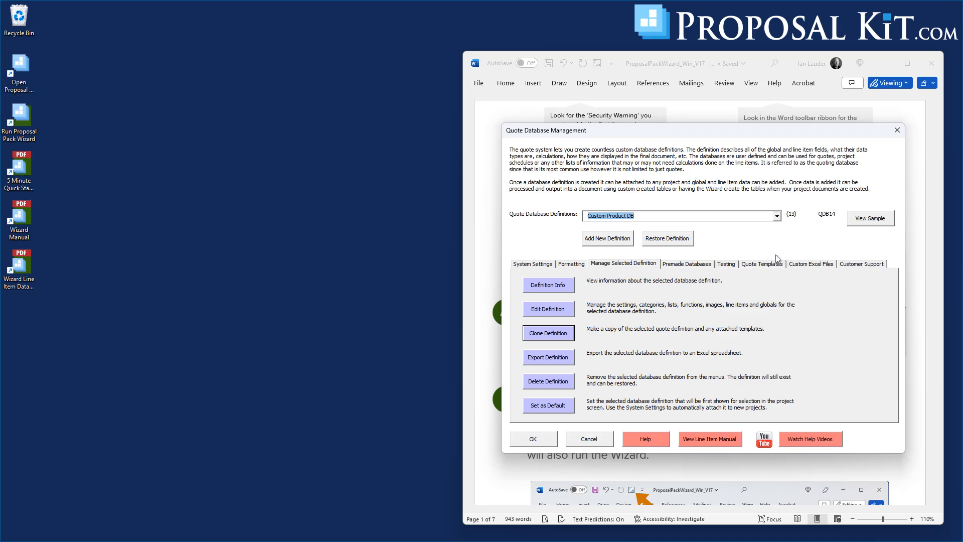
Step: Open the Custom Product DB definition for editing and look over its global fields, categories and line item fields
{"action": "left_click", "coordinate": [551, 312]}
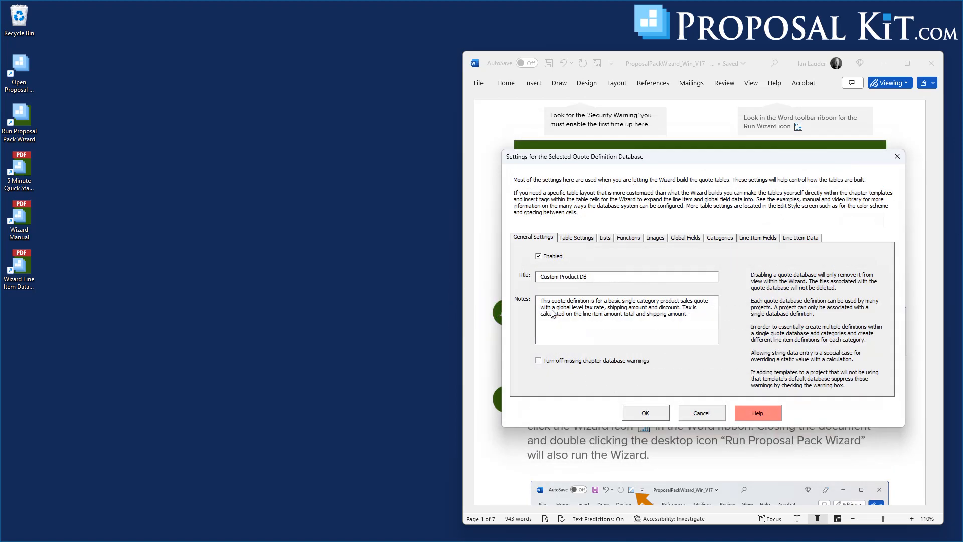
{"action": "left_click", "coordinate": [685, 239]}
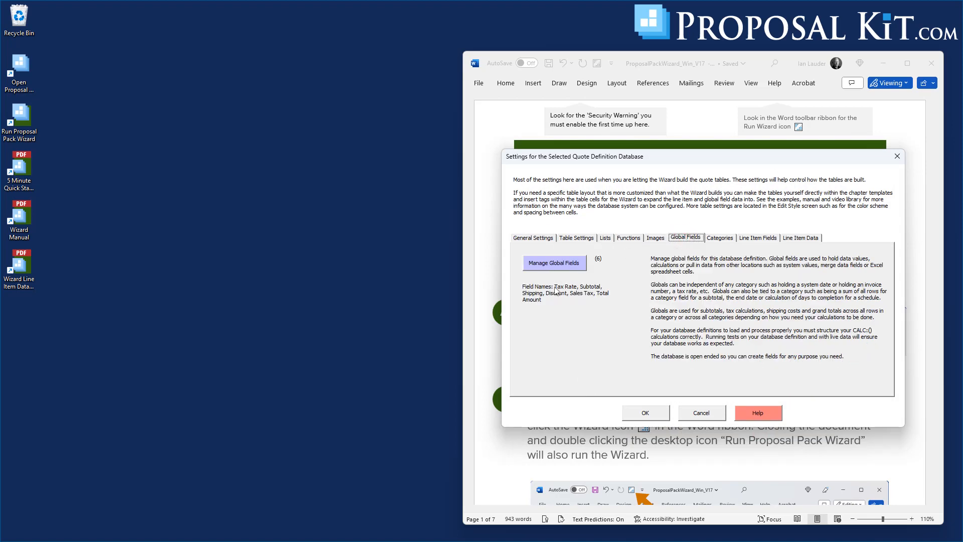
{"action": "left_click", "coordinate": [723, 238]}
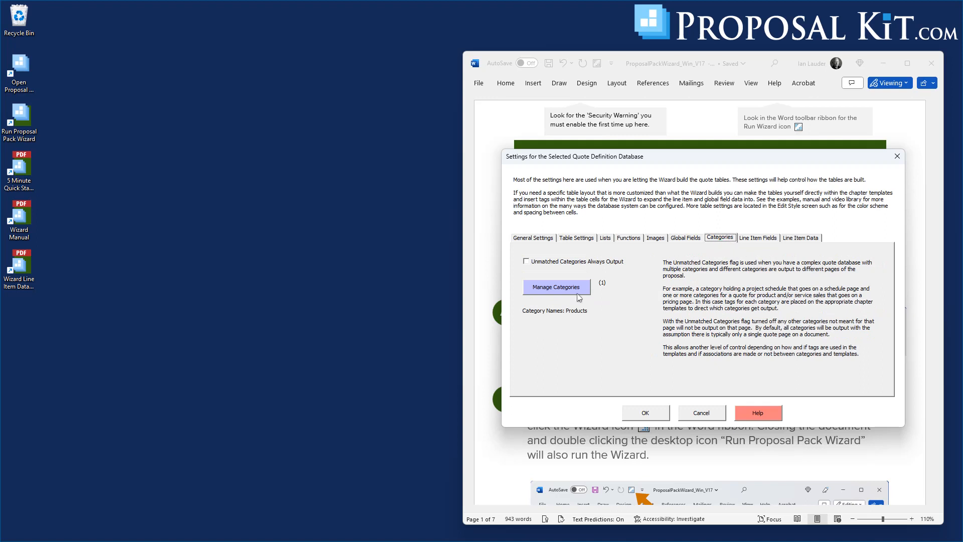
{"action": "left_click", "coordinate": [757, 238]}
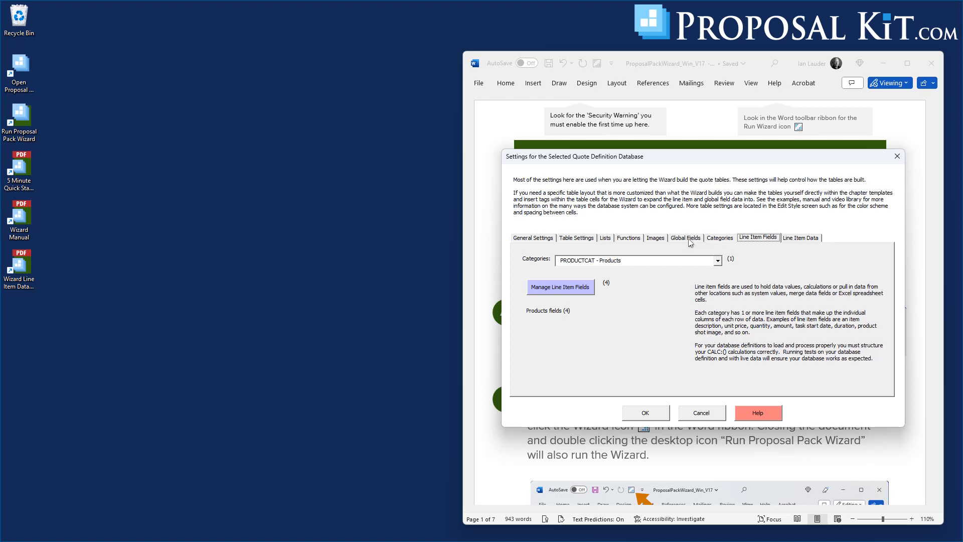
Step: Open the Products category for editing and bring up its line item fields
{"action": "left_click", "coordinate": [716, 241]}
{"action": "left_click", "coordinate": [548, 293]}
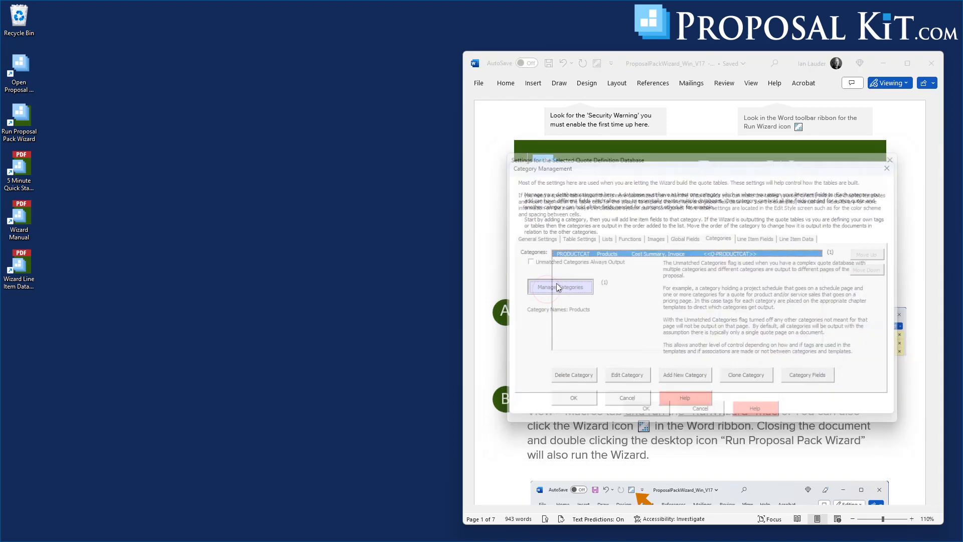
{"action": "left_click", "coordinate": [612, 383]}
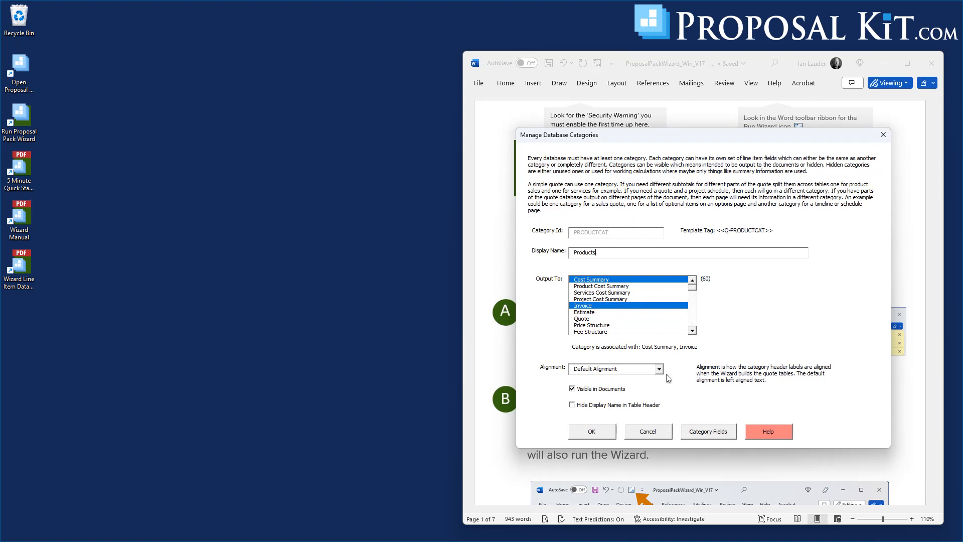
{"action": "left_click", "coordinate": [704, 435]}
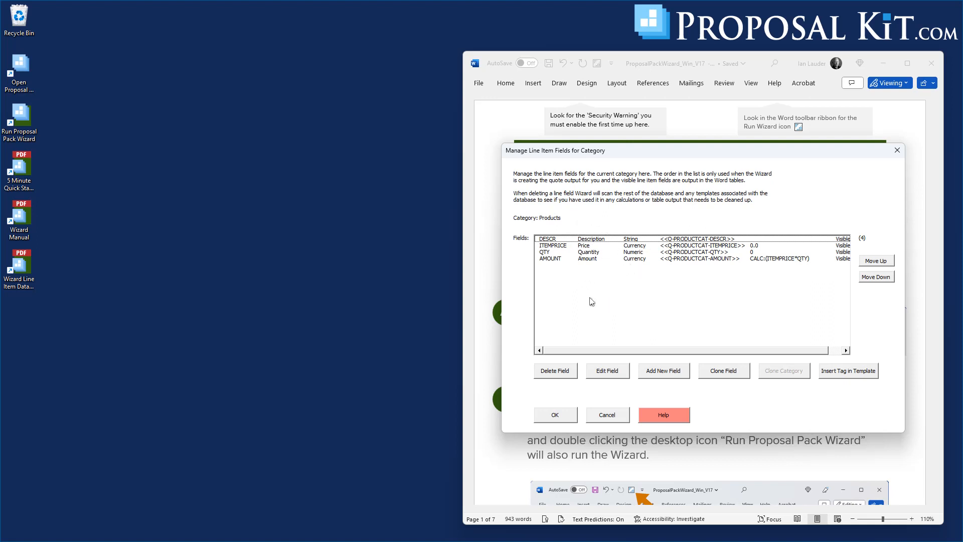
Step: Add a new line item field with the identifier ITEMWEIGHT and the label "Weight (lbs)"
{"action": "left_click", "coordinate": [668, 377]}
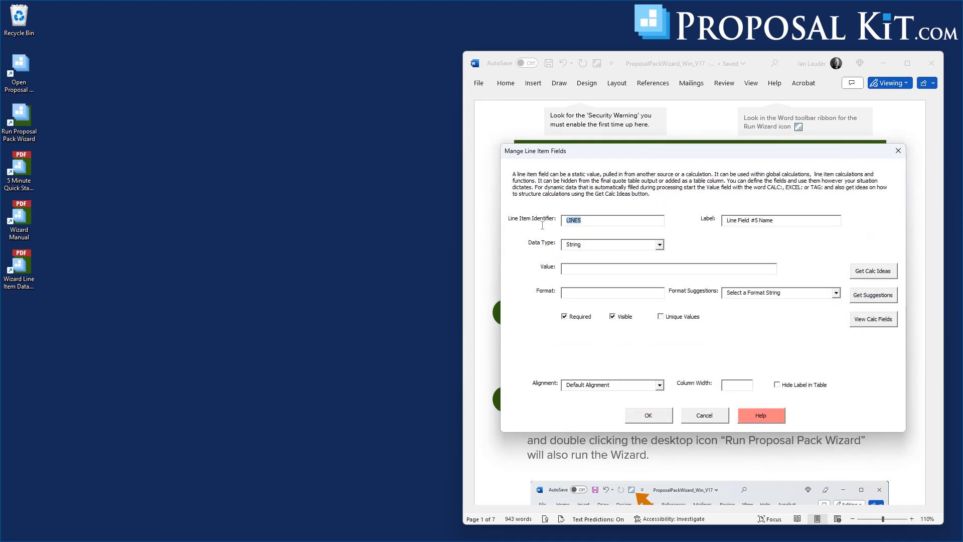
{"action": "type", "text": "ITEMWEIGHT"}
{"action": "key", "text": "Tab"}
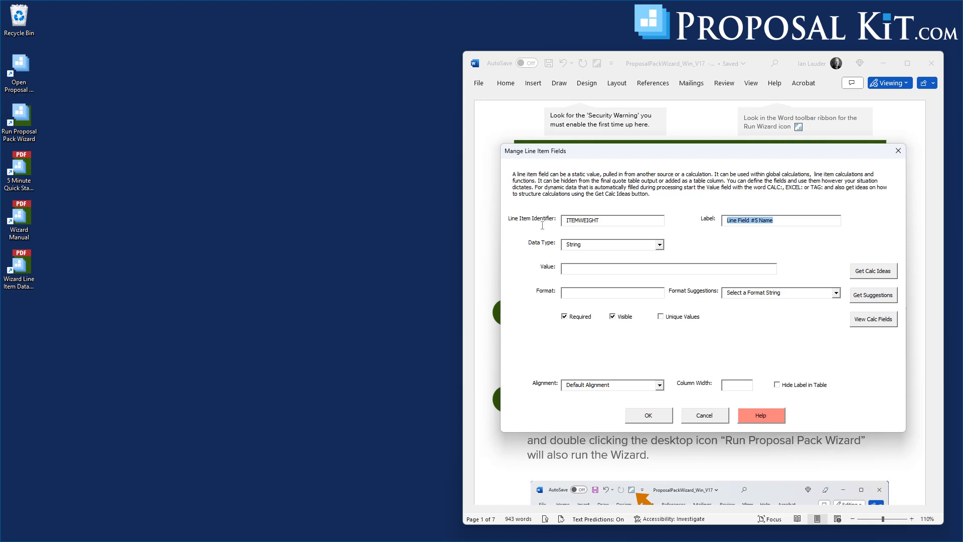
{"action": "type", "text": "Weight (lbs"}
Step: Set the weight field to Numeric with a value of 0, make it neither visible nor required, and save it
{"action": "left_click", "coordinate": [589, 245]}
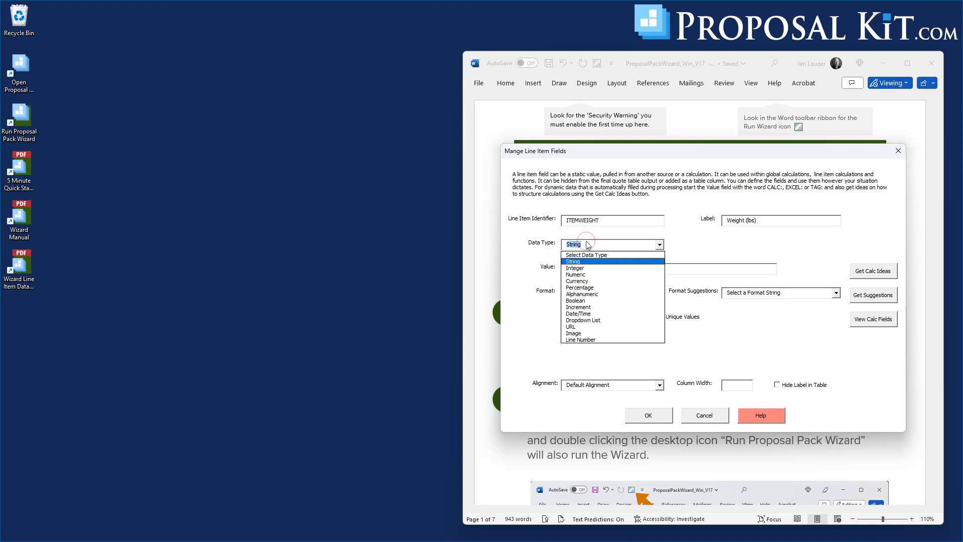
{"action": "left_click", "coordinate": [578, 280]}
{"action": "left_click", "coordinate": [580, 271]}
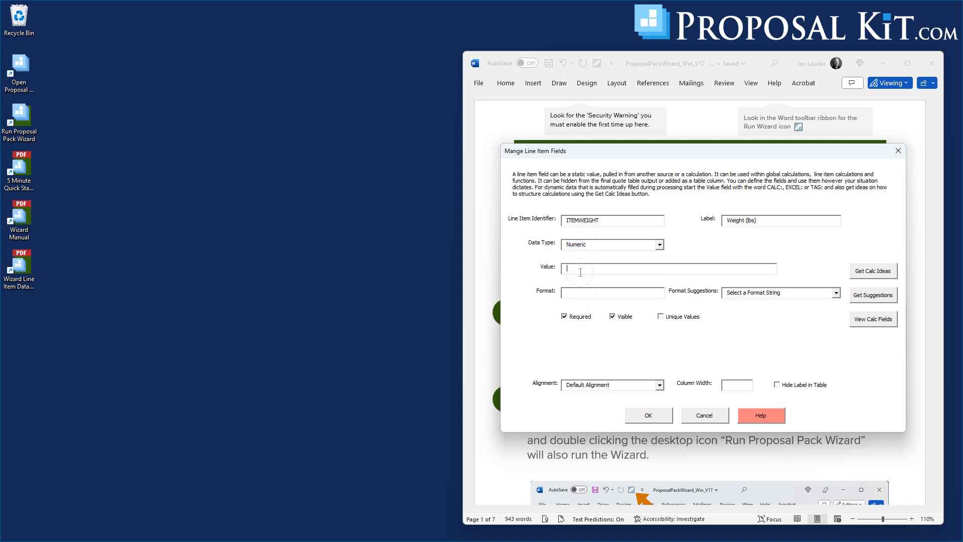
{"action": "type", "text": "0"}
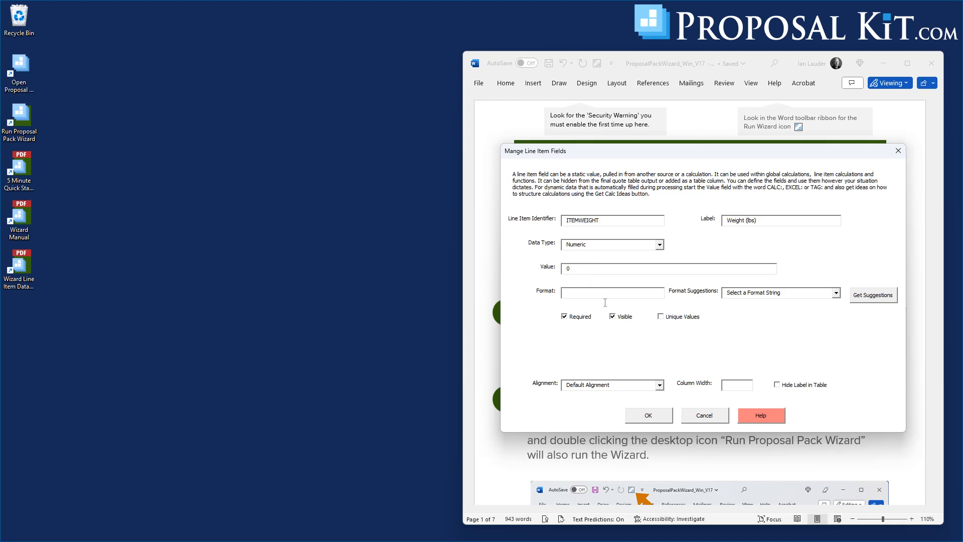
{"action": "left_click", "coordinate": [613, 317]}
{"action": "left_click", "coordinate": [565, 317]}
{"action": "left_click", "coordinate": [650, 419]}
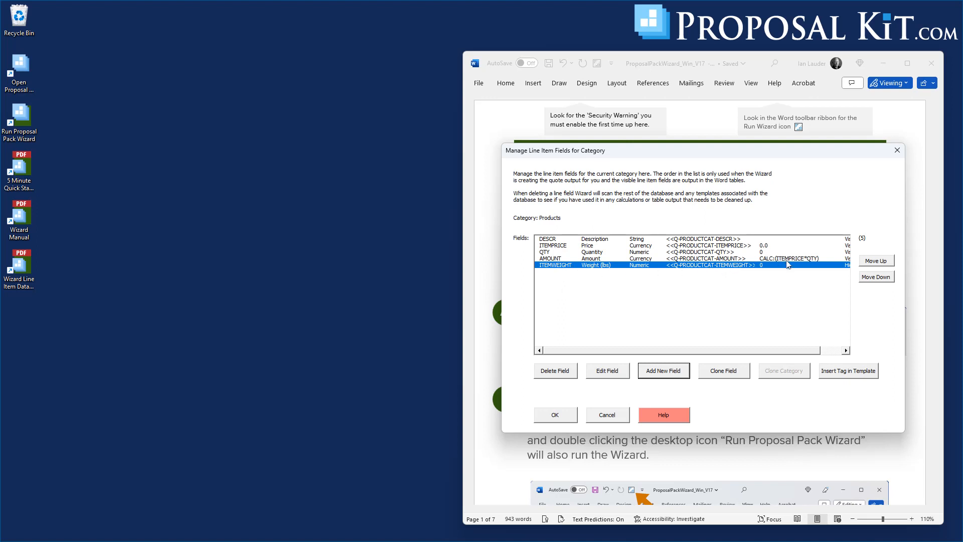
Step: Clone the AMOUNT line item field with the identifier LIWEIGHT and the display name "Line Item Weight"
{"action": "left_click", "coordinate": [553, 259]}
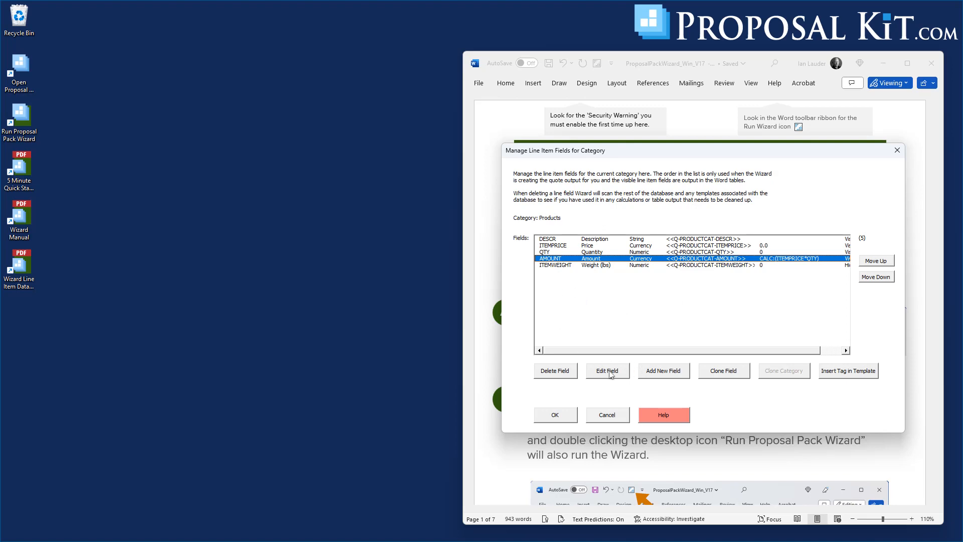
{"action": "left_click", "coordinate": [720, 371]}
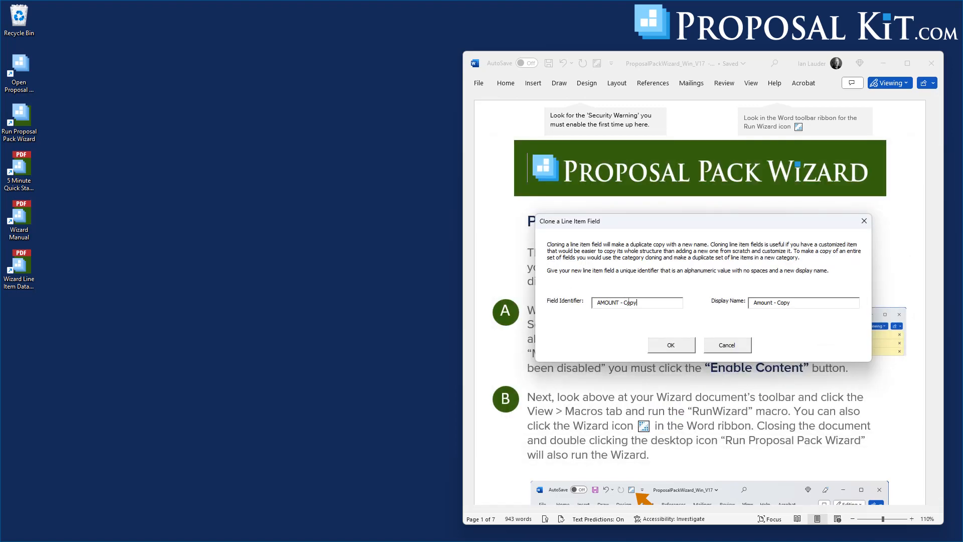
{"action": "left_click_drag", "start_coordinate": [642, 303], "coordinate": [590, 306]}
{"action": "type", "text": "LIWEIGHT"}
{"action": "left_click_drag", "start_coordinate": [794, 303], "coordinate": [746, 307]}
{"action": "type", "text": "Li"}
{"action": "left_click", "coordinate": [672, 345]}
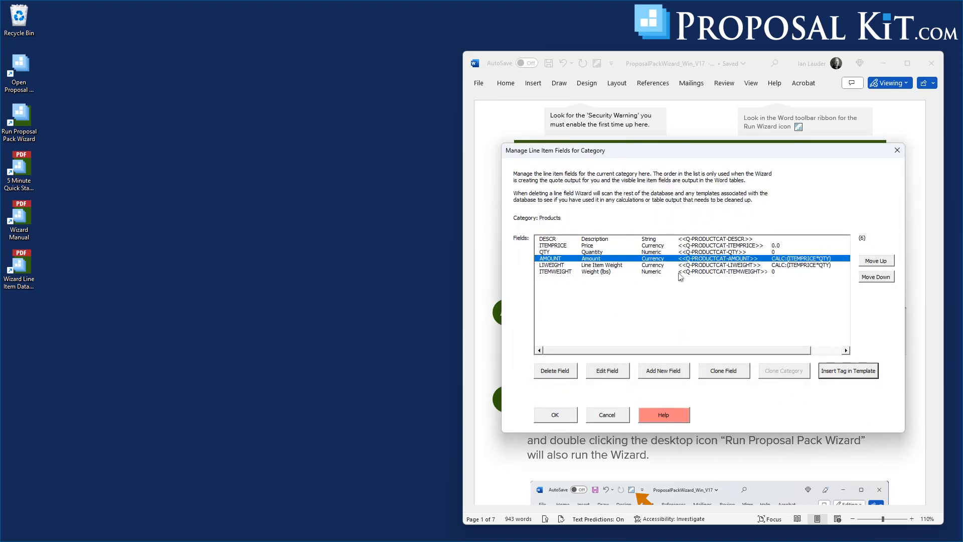
Step: Open the LIWEIGHT field for editing and view the field and function codes available for calculations
{"action": "left_click", "coordinate": [553, 266]}
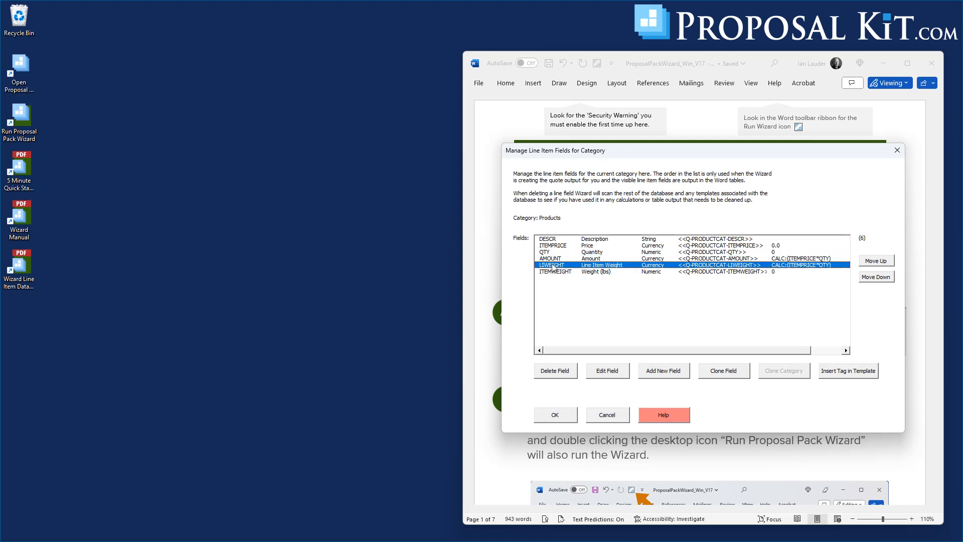
{"action": "left_click", "coordinate": [606, 372]}
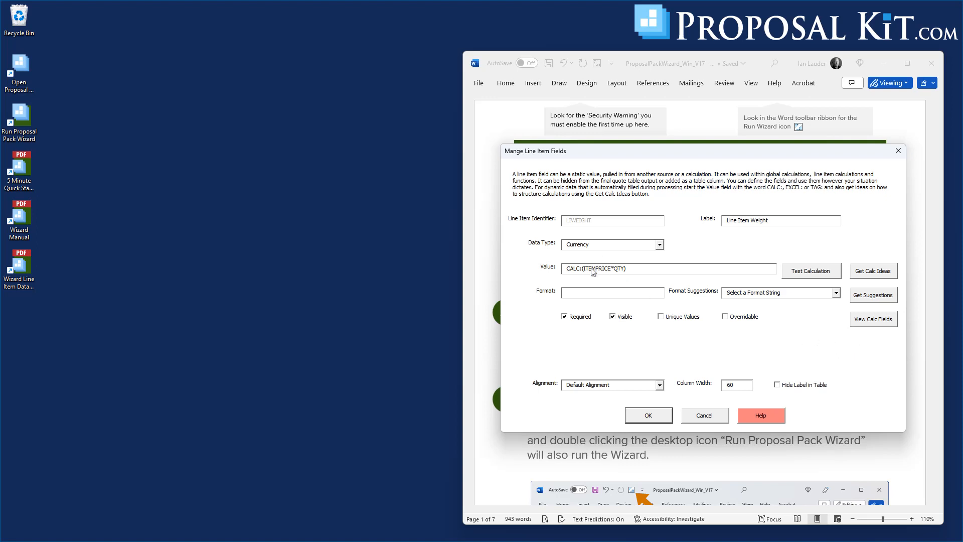
{"action": "left_click", "coordinate": [862, 324]}
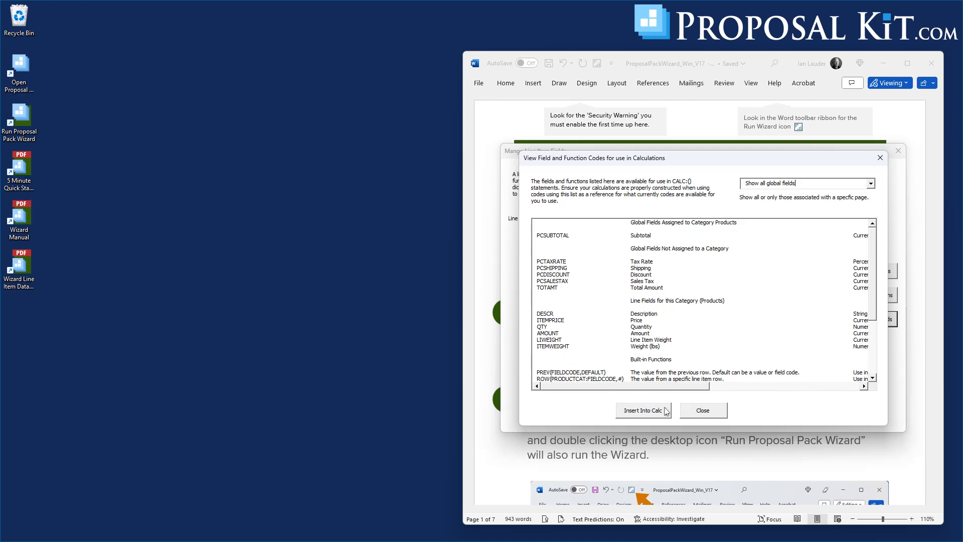
{"action": "left_click", "coordinate": [698, 413]}
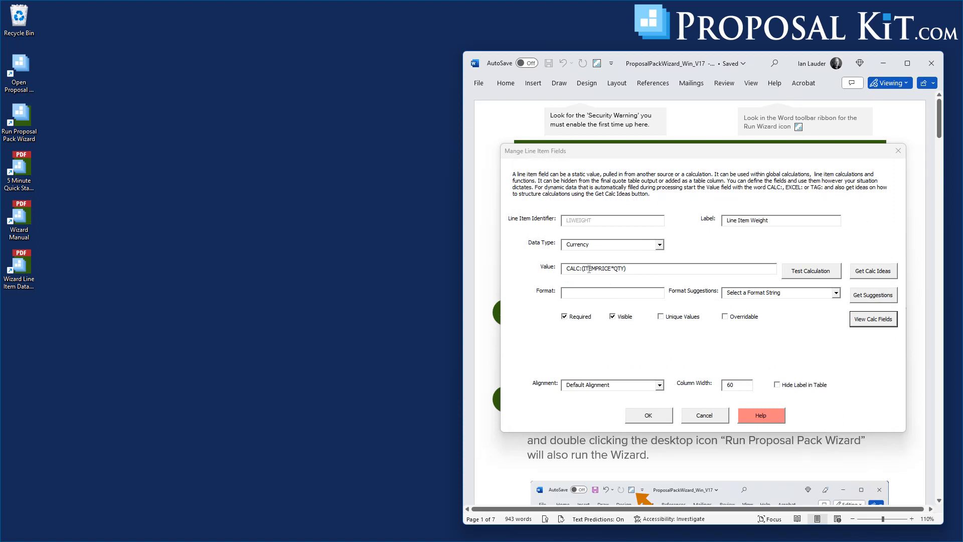
Step: Change the Line Item Weight calculation to CALC:(ITEMWEIGHT*QTY) and copy the formula
{"action": "left_click_drag", "start_coordinate": [597, 268], "coordinate": [611, 269]}
{"action": "left_click", "coordinate": [612, 269]}
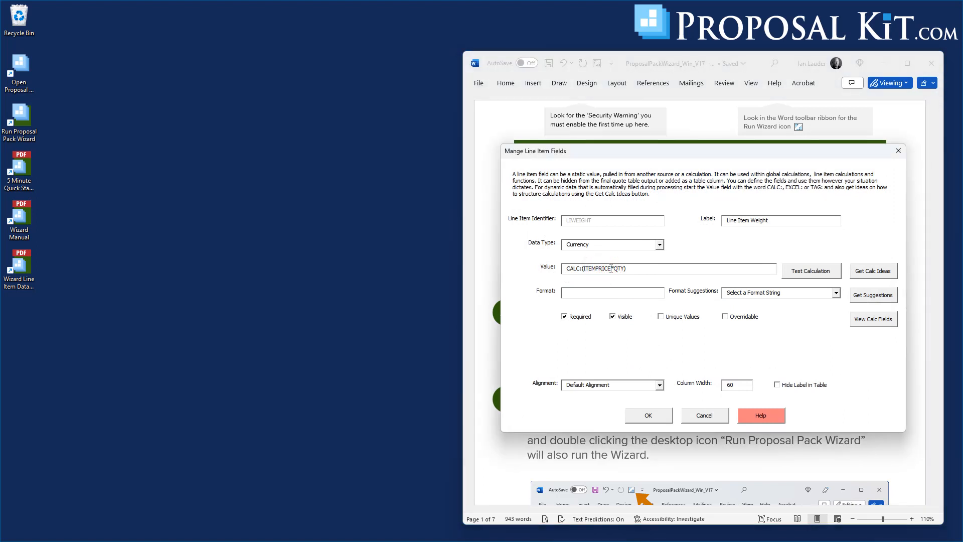
{"action": "key", "text": "BackSpace"}
{"action": "key", "text": "BackSpace"}
{"action": "key", "text": "BackSpace"}
{"action": "key", "text": "BackSpace"}
{"action": "key", "text": "BackSpace"}
{"action": "type", "text": "WEIGHT"}
{"action": "left_click_drag", "start_coordinate": [642, 269], "coordinate": [559, 279]}
{"action": "left_click_drag", "start_coordinate": [638, 270], "coordinate": [560, 271]}
{"action": "key", "text": "ctrl+c"}
Step: Set Line Item Weight to Numeric with the value CALC:(ITEMWEIGHT*QTY), make it neither visible nor required, and save the line item fields
{"action": "left_click", "coordinate": [660, 246]}
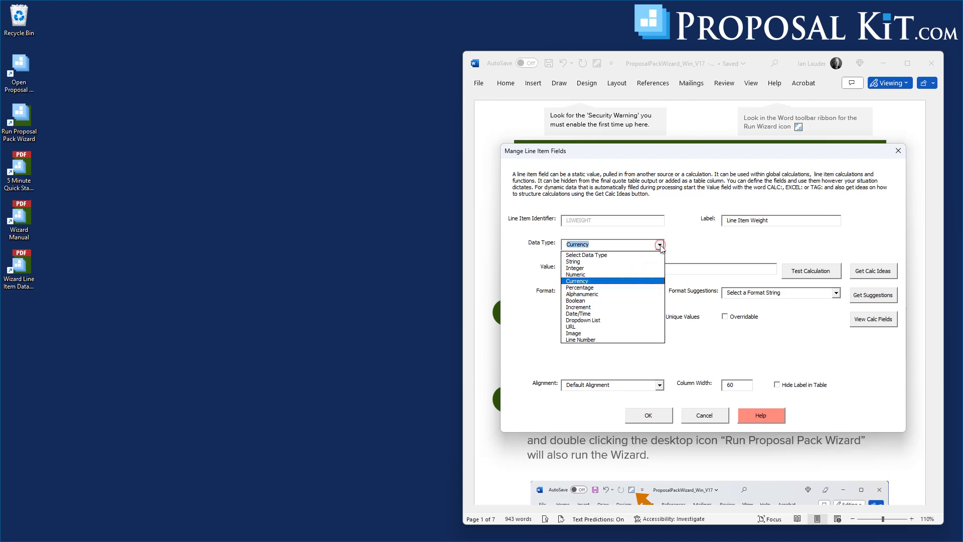
{"action": "left_click", "coordinate": [577, 275]}
{"action": "left_click", "coordinate": [580, 271]}
{"action": "key", "text": "ctrl+v"}
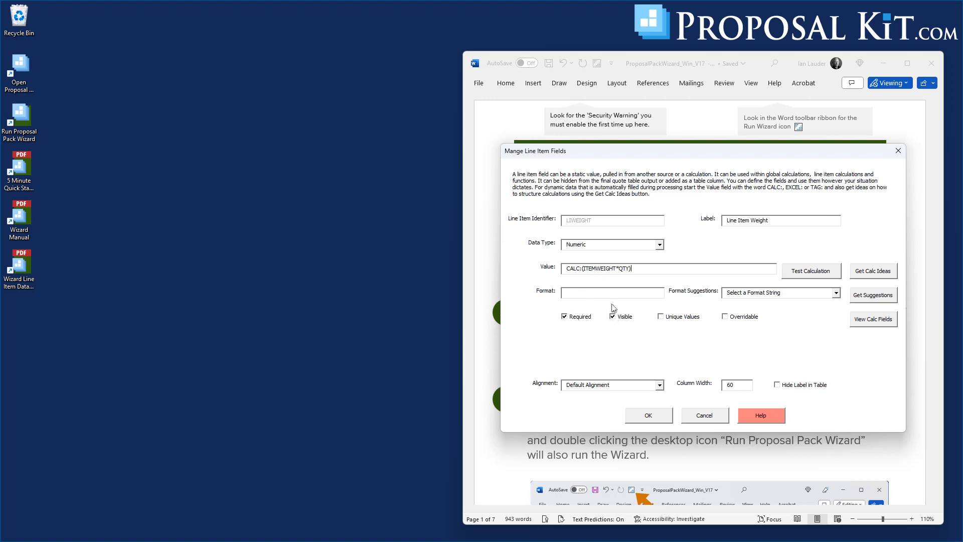
{"action": "left_click", "coordinate": [619, 318]}
{"action": "left_click", "coordinate": [566, 319]}
{"action": "left_click", "coordinate": [649, 417]}
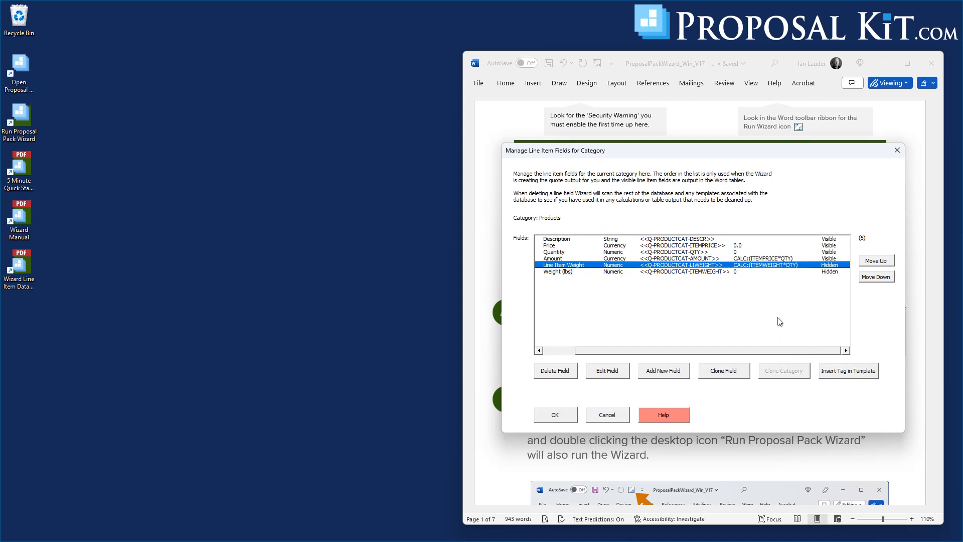
{"action": "left_click_drag", "start_coordinate": [733, 351], "coordinate": [785, 347]}
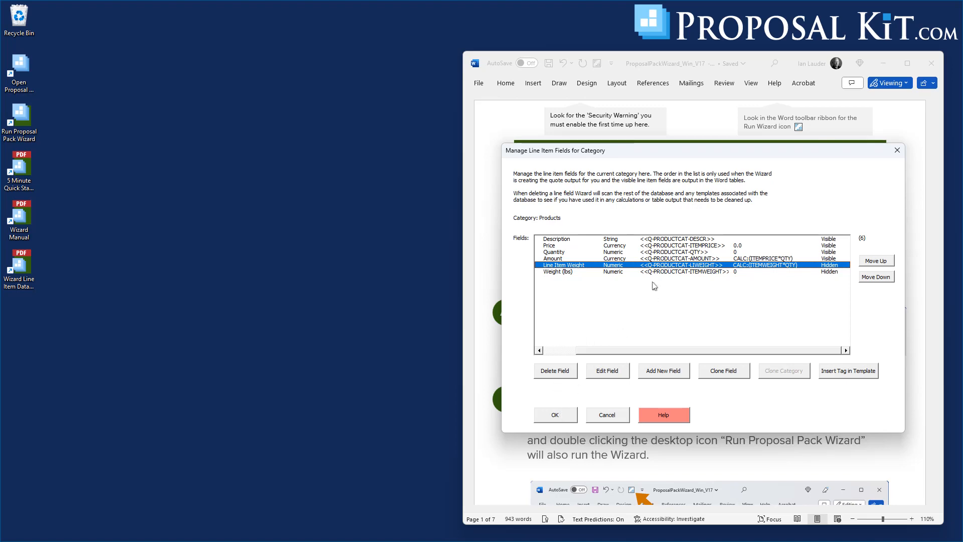
{"action": "left_click", "coordinate": [555, 415]}
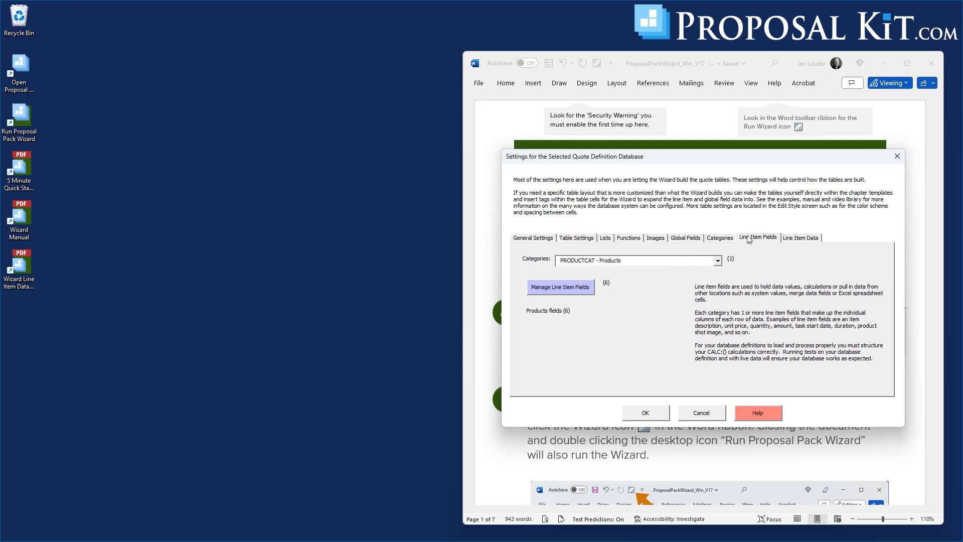
Step: Add a global field with the identifier TOTWEIGHT, the label "Total Weight (lbs)" and the Numeric data type
{"action": "left_click", "coordinate": [684, 239]}
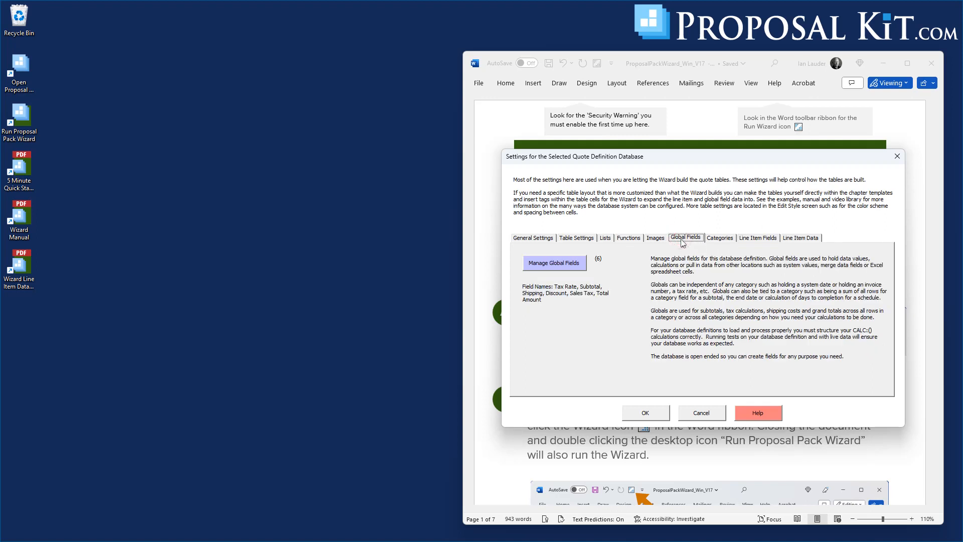
{"action": "left_click", "coordinate": [555, 263]}
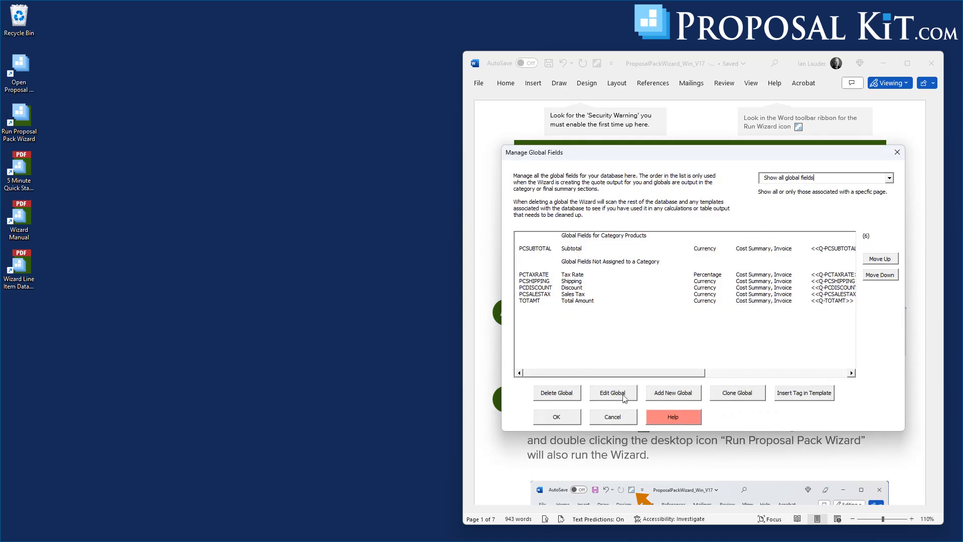
{"action": "left_click", "coordinate": [670, 397]}
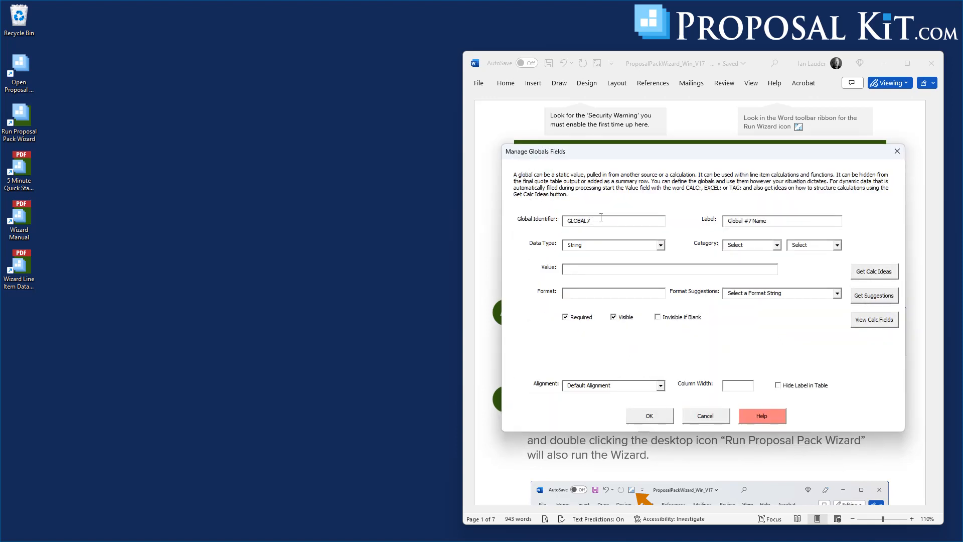
{"action": "left_click_drag", "start_coordinate": [601, 217], "coordinate": [535, 229]}
{"action": "type", "text": "TOTWEIGHT"}
{"action": "double_click", "coordinate": [776, 218]}
{"action": "type", "text": "Total Weight (lbs"}
{"action": "left_click", "coordinate": [578, 246]}
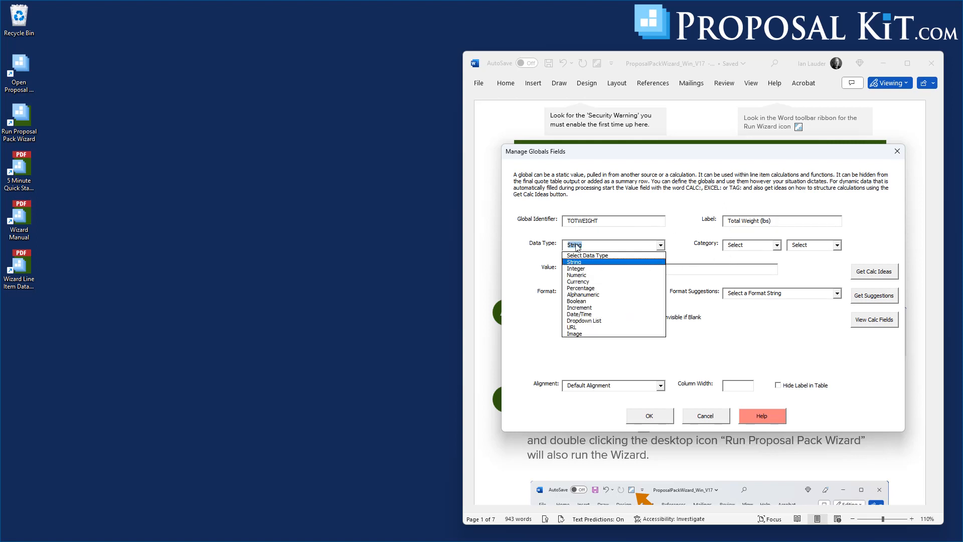
{"action": "left_click", "coordinate": [580, 276]}
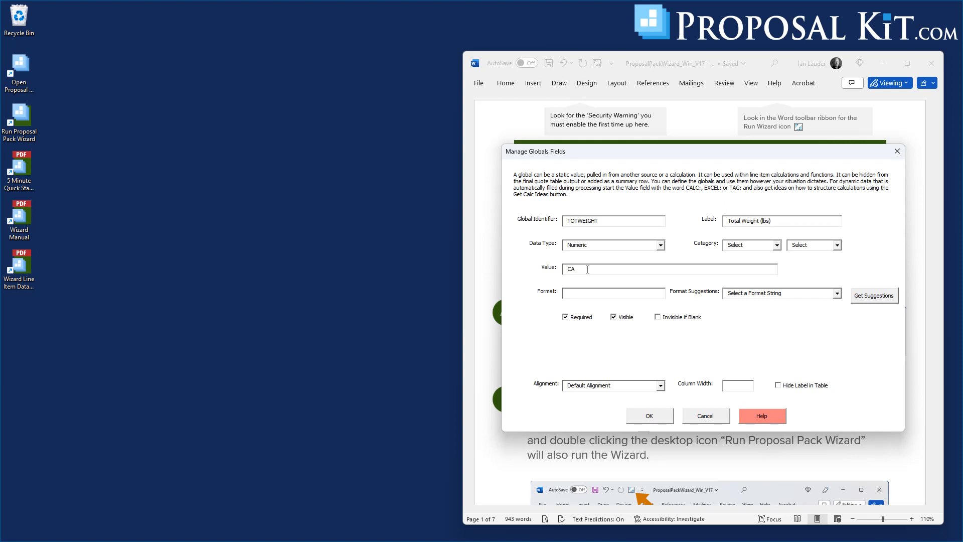
Step: Start the total weight value with CALC:( and insert the built-in SUM(CATCODE:FIELDCODE) function from the calculation codes
{"action": "left_click", "coordinate": [587, 270]}
{"action": "type", "text": "CALC:("}
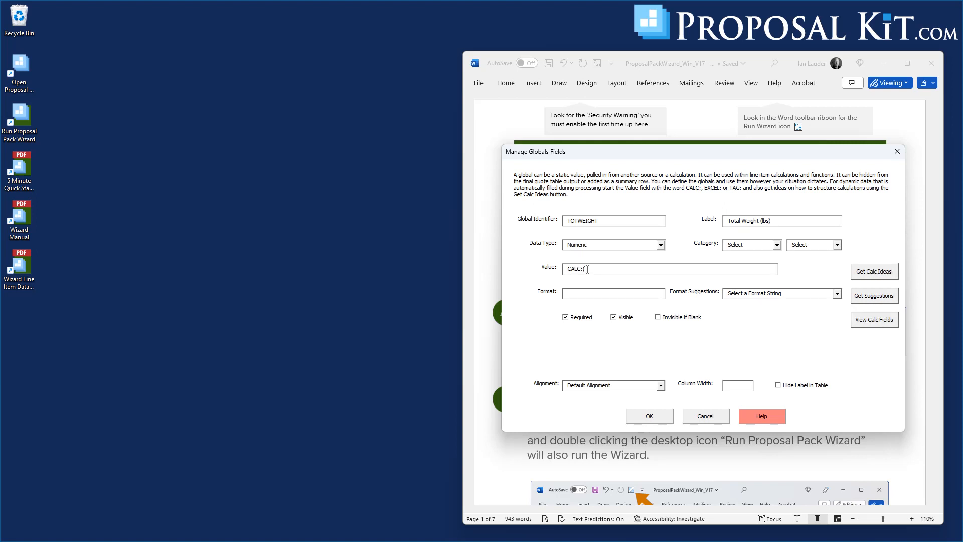
{"action": "left_click", "coordinate": [877, 322]}
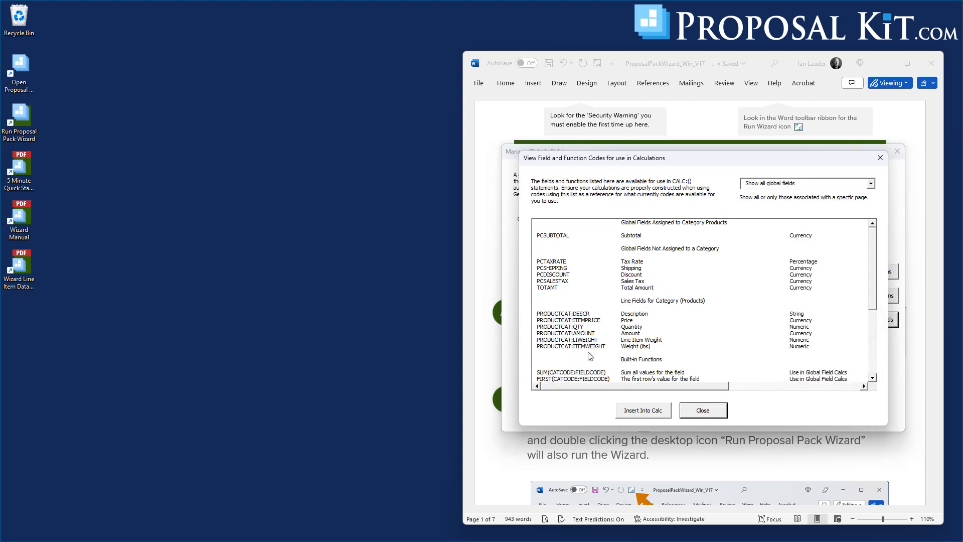
{"action": "left_click_drag", "start_coordinate": [874, 265], "coordinate": [873, 284]}
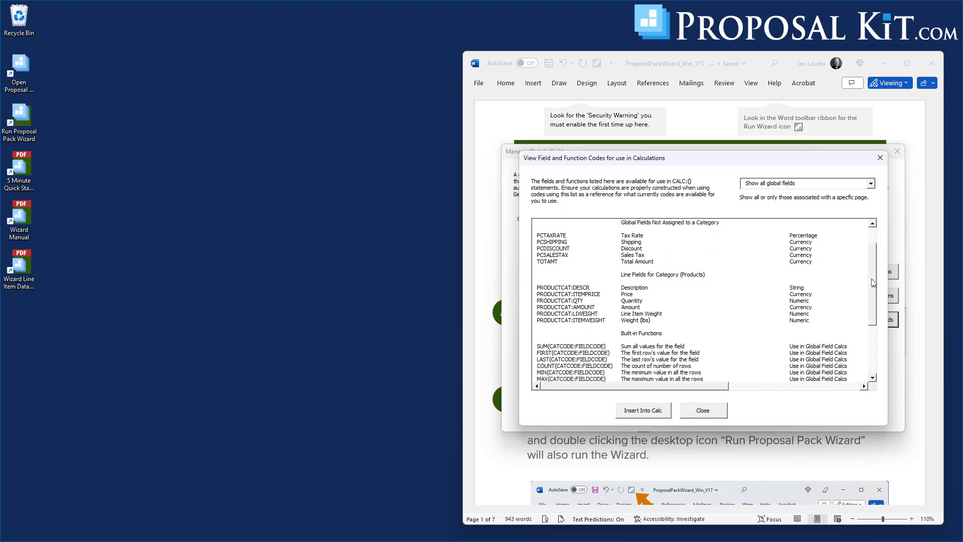
{"action": "left_click", "coordinate": [547, 347]}
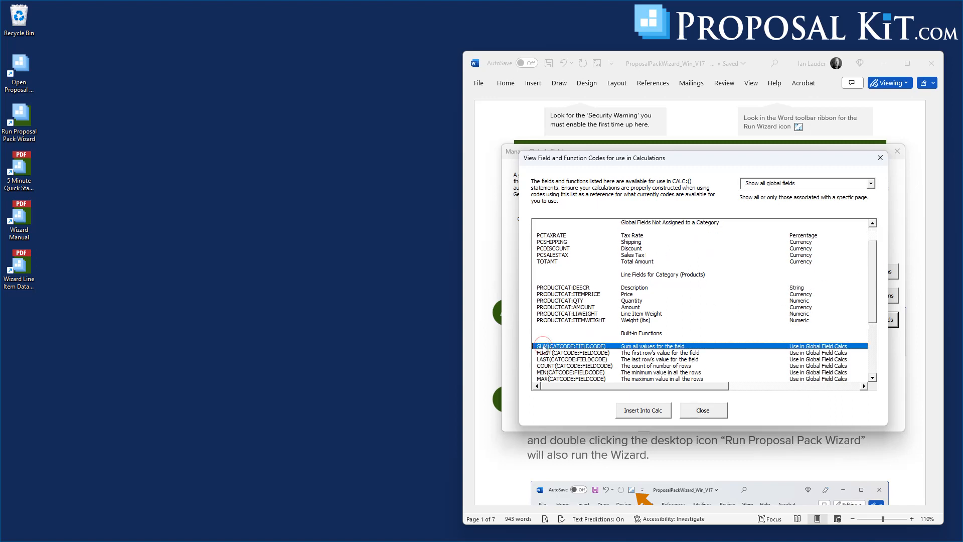
{"action": "left_click", "coordinate": [632, 410]}
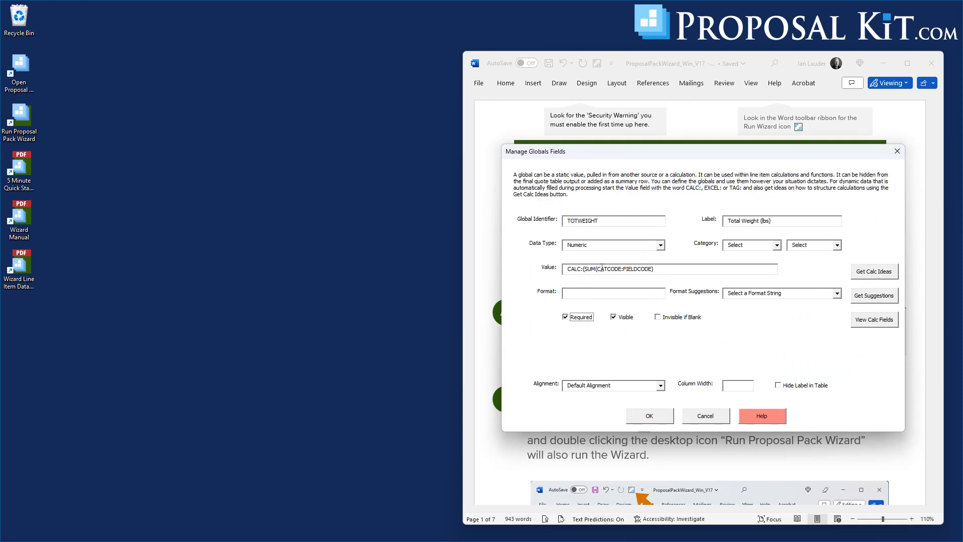
Step: Replace the SUM placeholder with the PRODUCTCAT:ITEMWEIGHT field code to complete the calculation CALC:(SUM(PRODUCTCAT:ITEMWEIGHT))
{"action": "left_click_drag", "start_coordinate": [602, 266], "coordinate": [651, 266]}
{"action": "key", "text": "BackSpace"}
{"action": "left_click", "coordinate": [874, 322]}
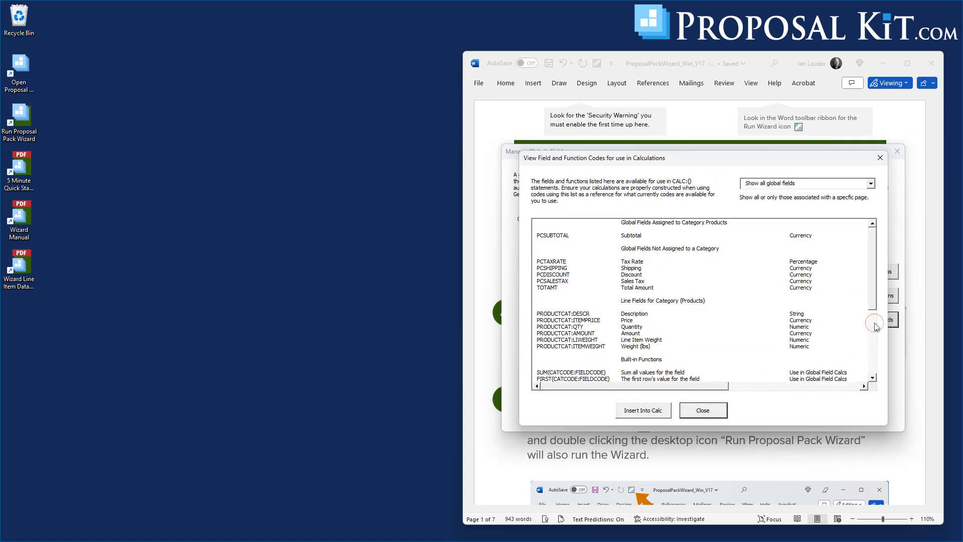
{"action": "left_click", "coordinate": [582, 348]}
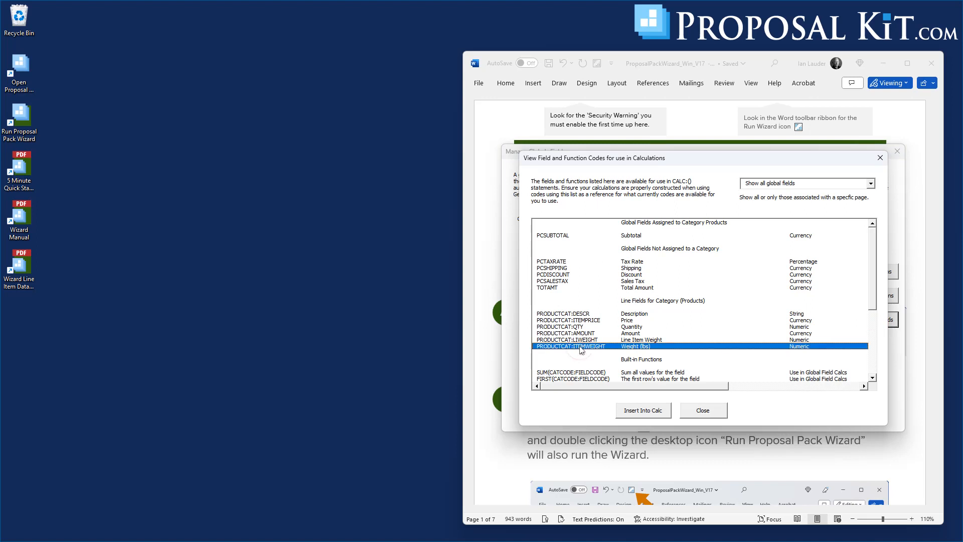
{"action": "left_click", "coordinate": [645, 411]}
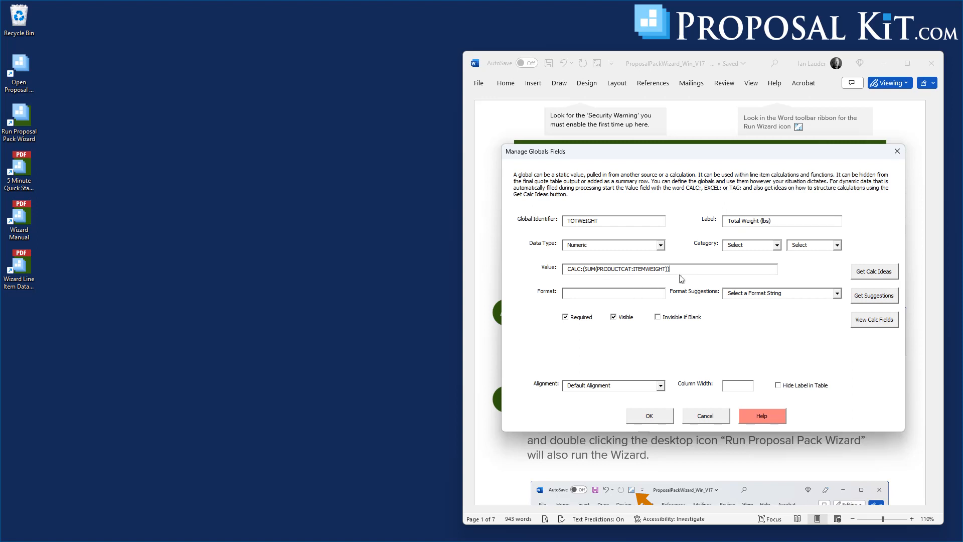
Step: Make the total weight global neither visible nor required, and save the global fields and the database definition settings
{"action": "left_click", "coordinate": [613, 317]}
{"action": "left_click", "coordinate": [565, 317]}
{"action": "left_click", "coordinate": [645, 419]}
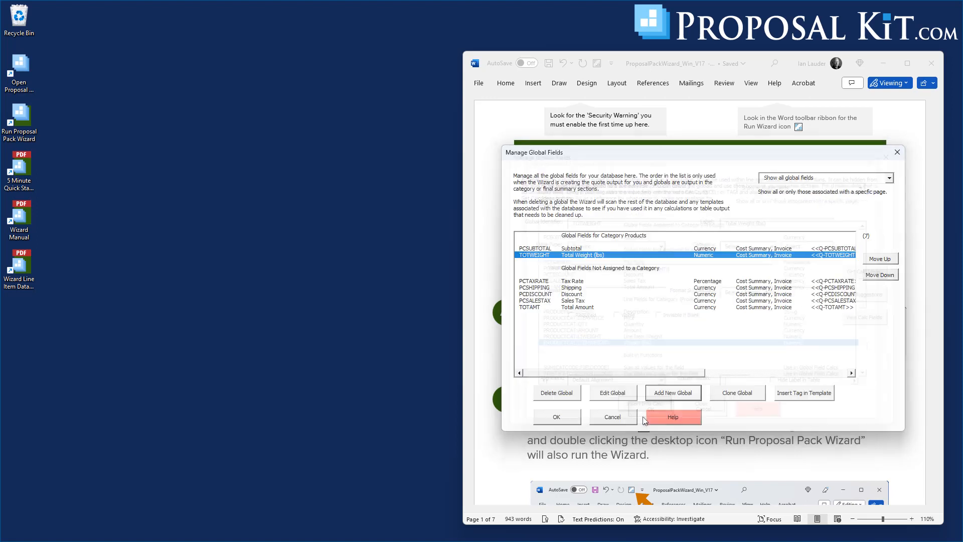
{"action": "left_click", "coordinate": [565, 422]}
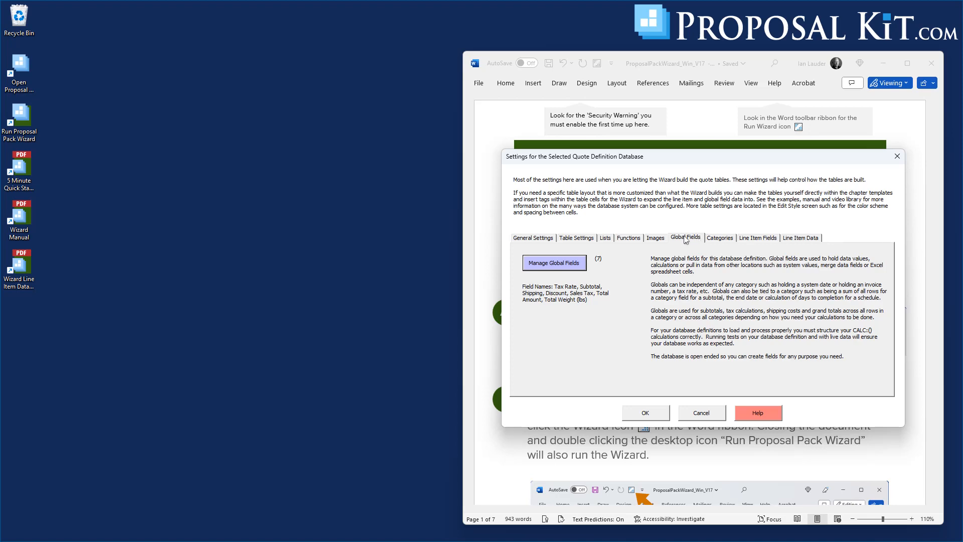
{"action": "left_click", "coordinate": [644, 413]}
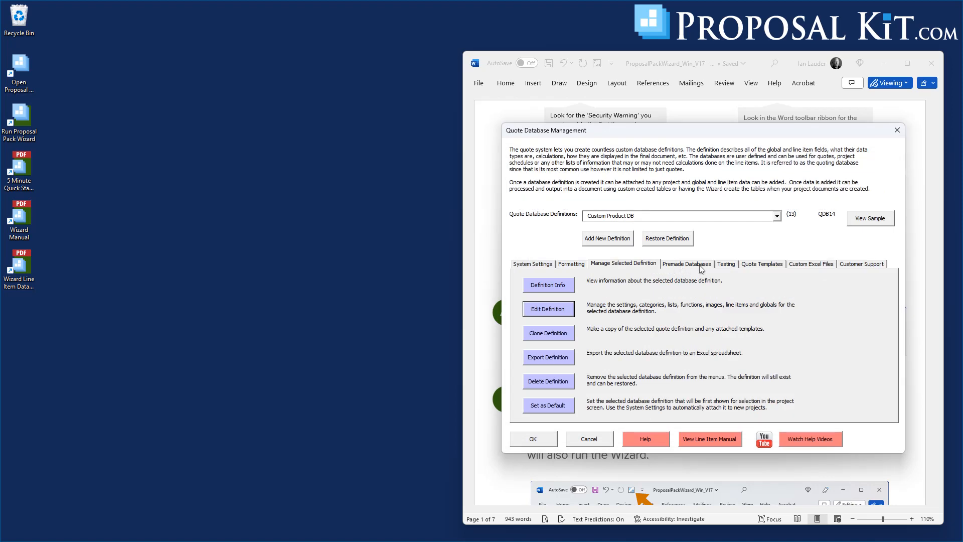
Step: Test the Custom Product DB definition for errors, review the generated test report, and close it
{"action": "left_click", "coordinate": [726, 265]}
{"action": "left_click", "coordinate": [552, 298]}
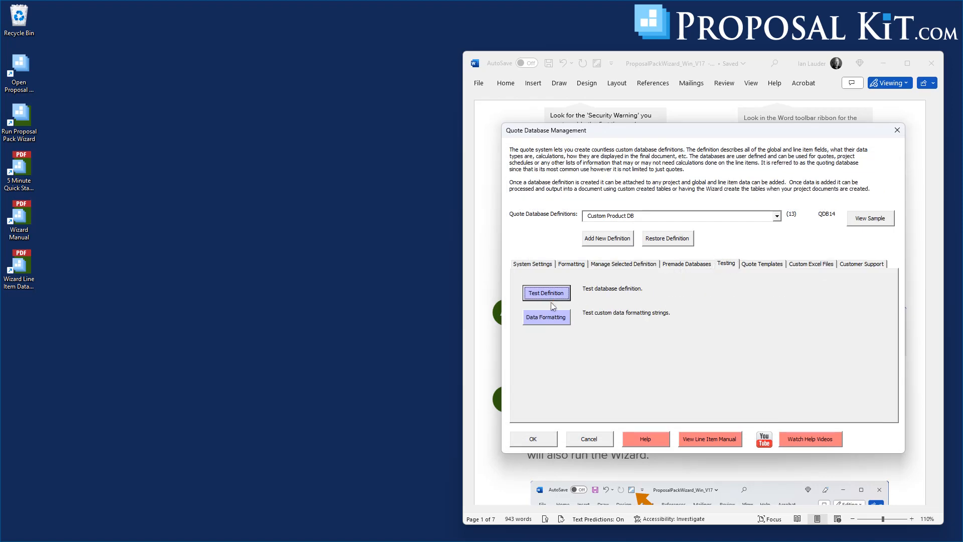
{"action": "left_click", "coordinate": [626, 289]}
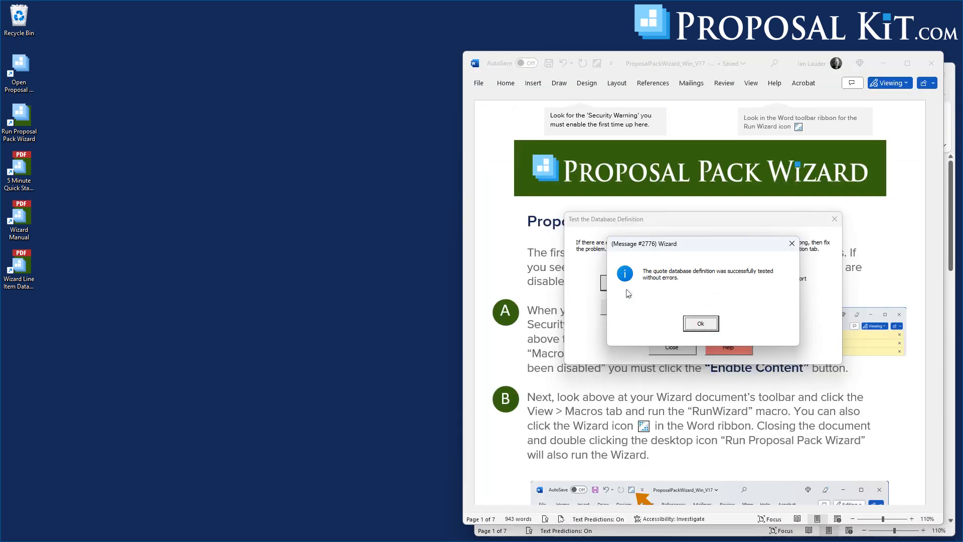
{"action": "left_click", "coordinate": [701, 324]}
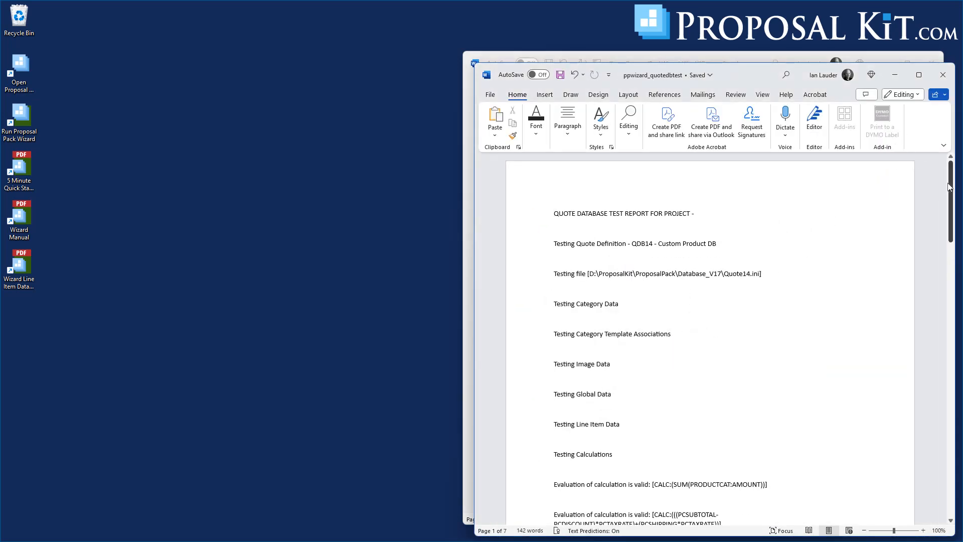
{"action": "mouse_move", "coordinate": [949, 186]}
{"action": "left_mouse_down"}
{"action": "mouse_move", "coordinate": [956, 410]}
{"action": "mouse_move", "coordinate": [956, 204]}
{"action": "left_mouse_up"}
{"action": "left_click", "coordinate": [944, 74]}
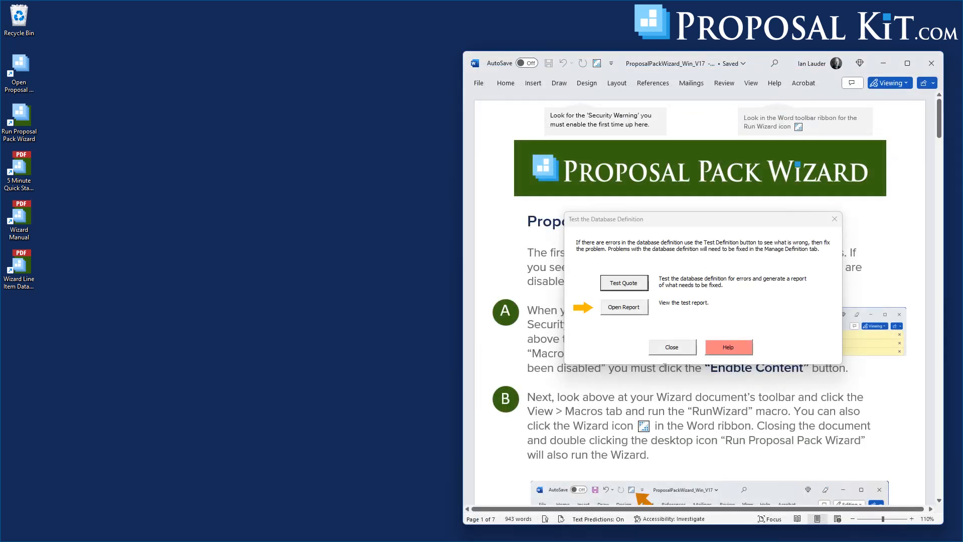
{"action": "left_click", "coordinate": [673, 347]}
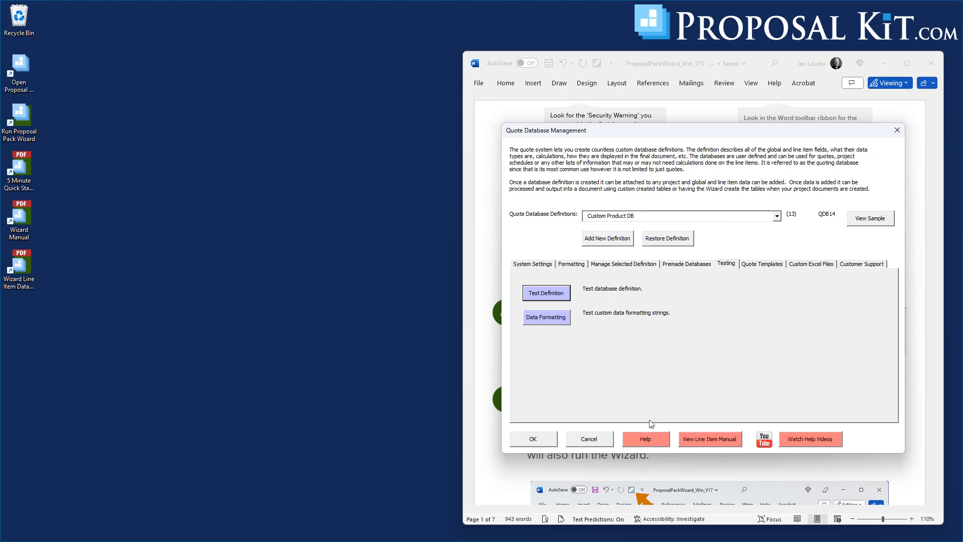
Step: Accept the quote database and master preferences changes, and add a new document project
{"action": "left_click", "coordinate": [533, 439]}
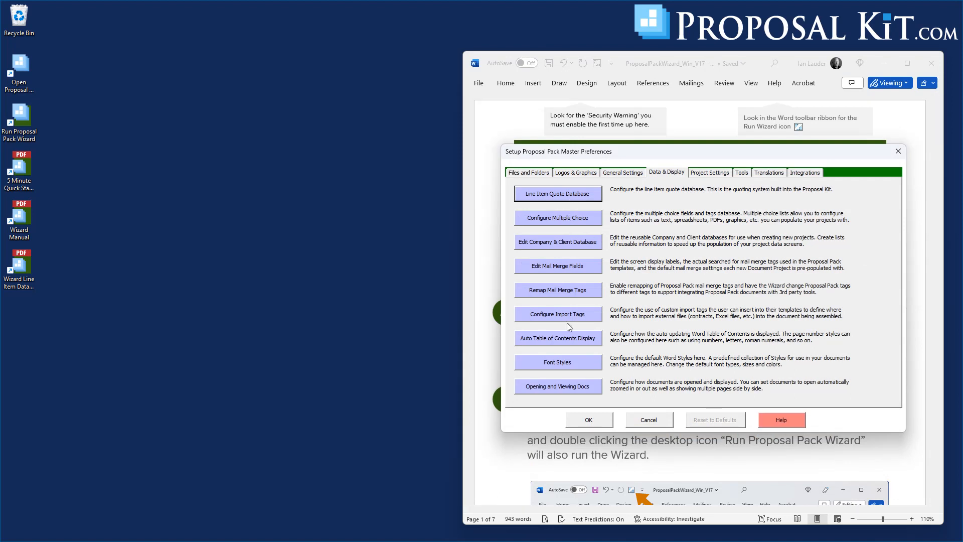
{"action": "left_click", "coordinate": [585, 420]}
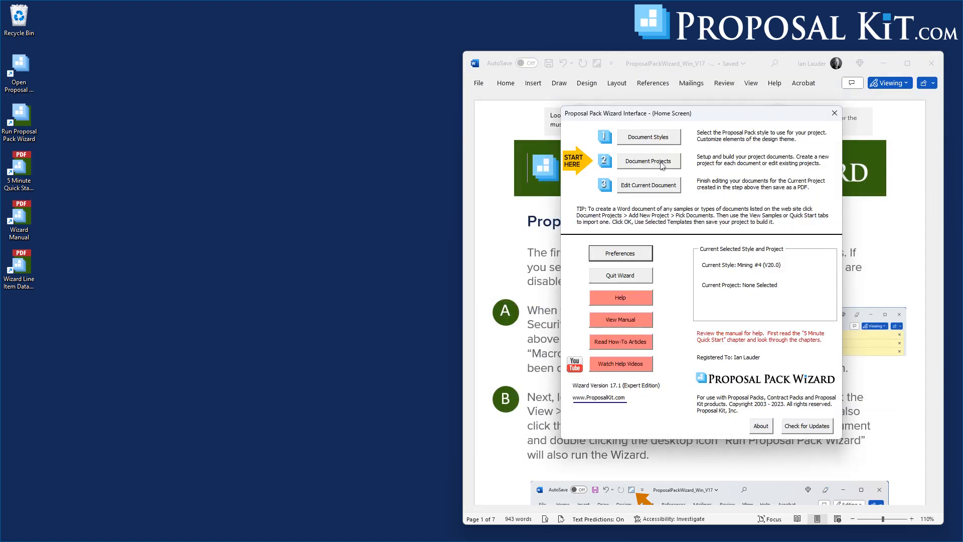
{"action": "left_click", "coordinate": [661, 166]}
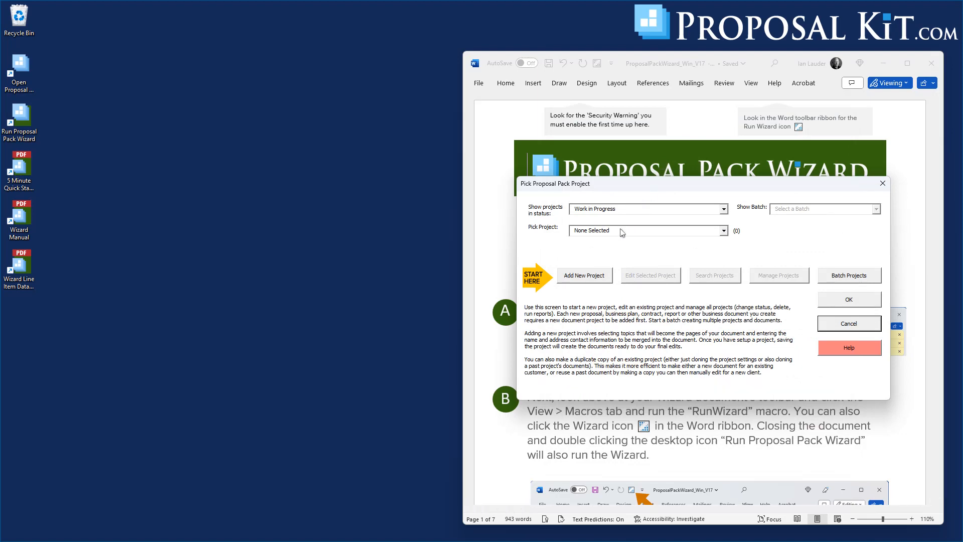
{"action": "left_click", "coordinate": [594, 278]}
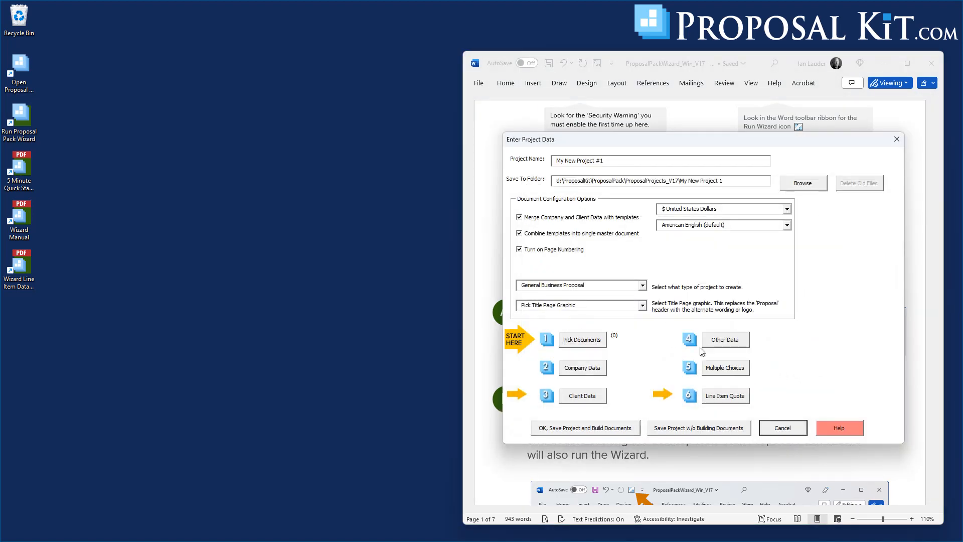
Step: Assign the Custom Product DB database to the project's line item quote and open its line item and global data for management
{"action": "left_click", "coordinate": [715, 396]}
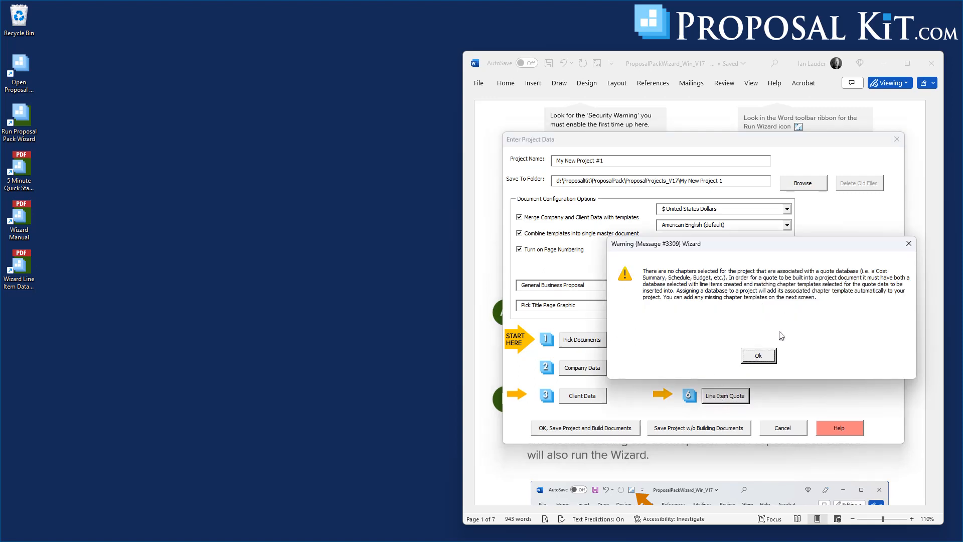
{"action": "left_click", "coordinate": [768, 357]}
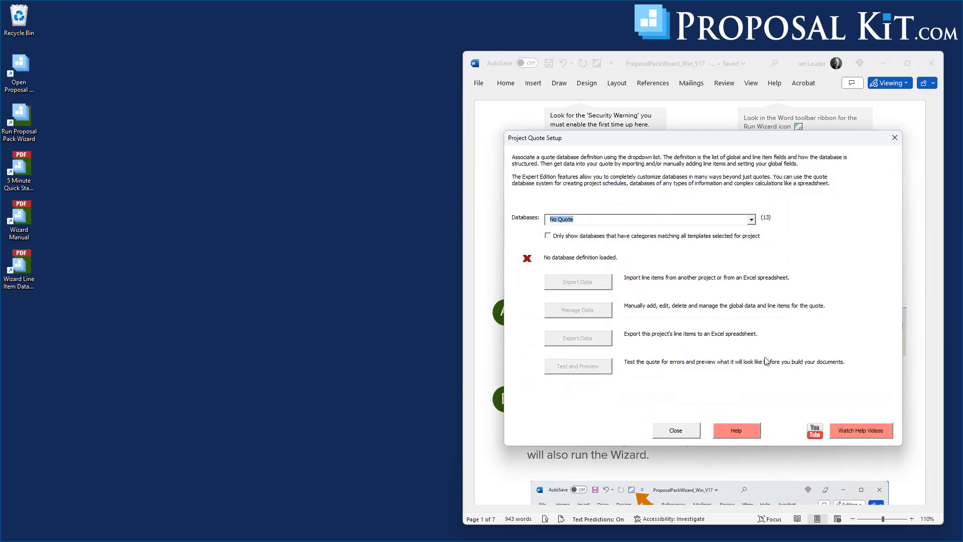
{"action": "left_click", "coordinate": [752, 220]}
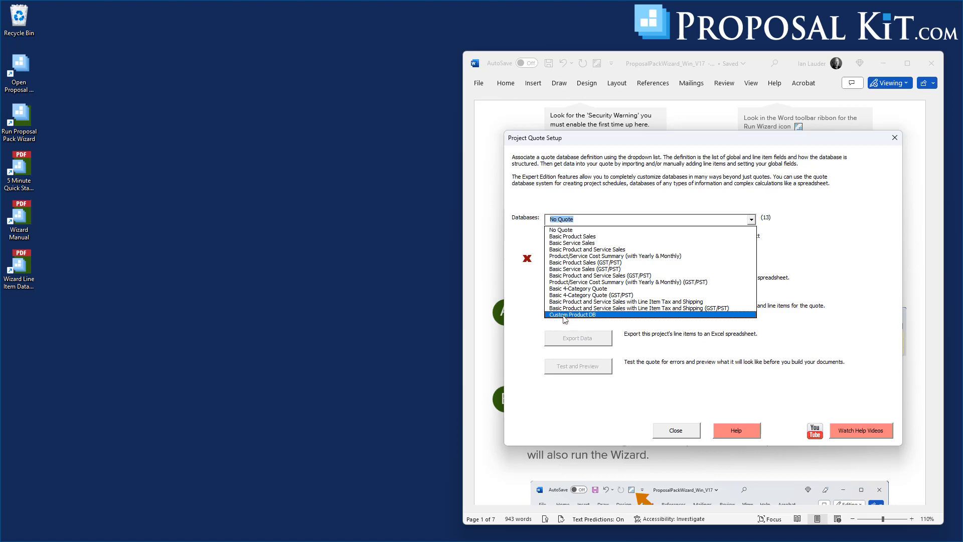
{"action": "left_click", "coordinate": [564, 315]}
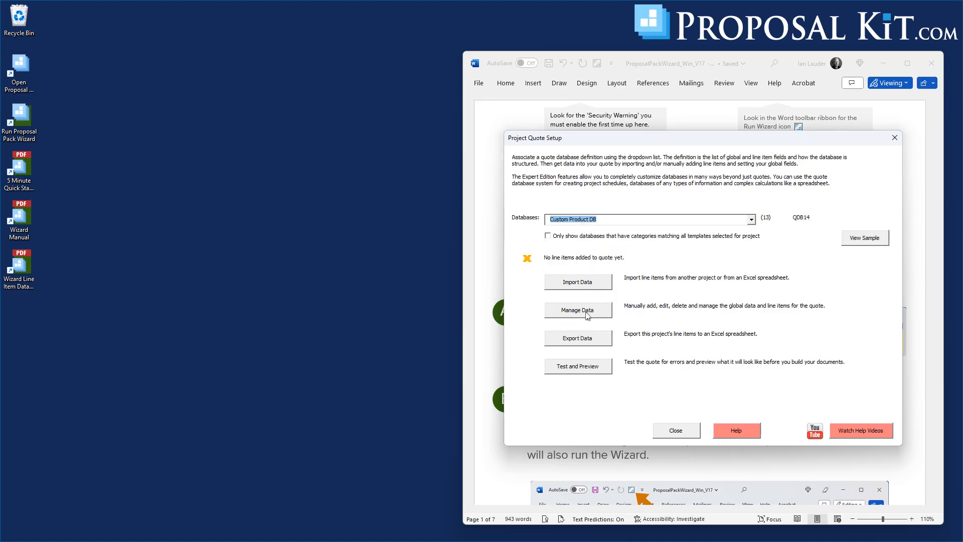
{"action": "left_click", "coordinate": [587, 311]}
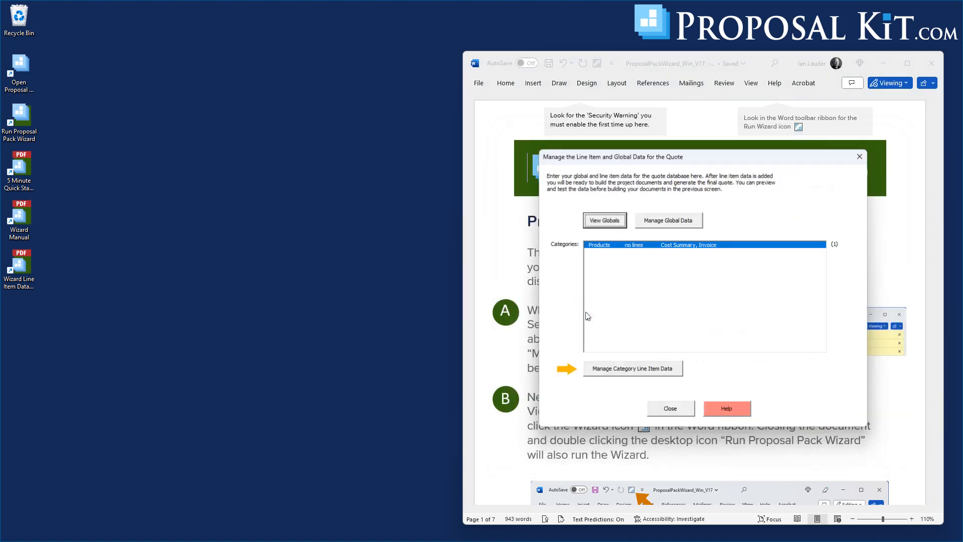
Step: Add three Products line items: Blue Widget (1000.44, quantity 4, weight 100), Green Widget (40.99, quantity 10) and Orange Widget (540.40, quantity 6)
{"action": "left_click", "coordinate": [624, 371]}
{"action": "left_click", "coordinate": [684, 394]}
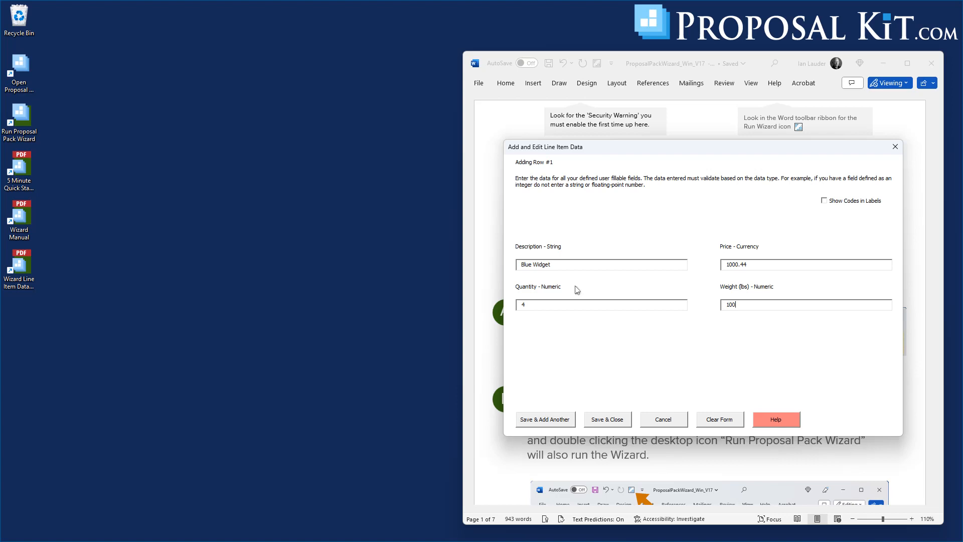
{"action": "left_click", "coordinate": [525, 420]}
{"action": "left_click", "coordinate": [539, 420]}
{"action": "left_click", "coordinate": [608, 419]}
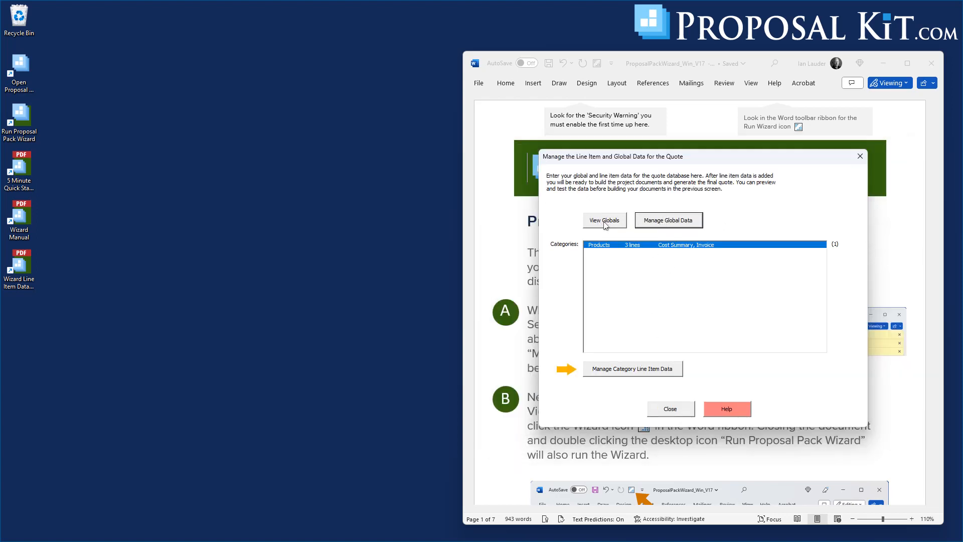
Step: Set the quote's global tax rate to 0.065 and discount to 100, and review the list of global variables
{"action": "left_click", "coordinate": [651, 222]}
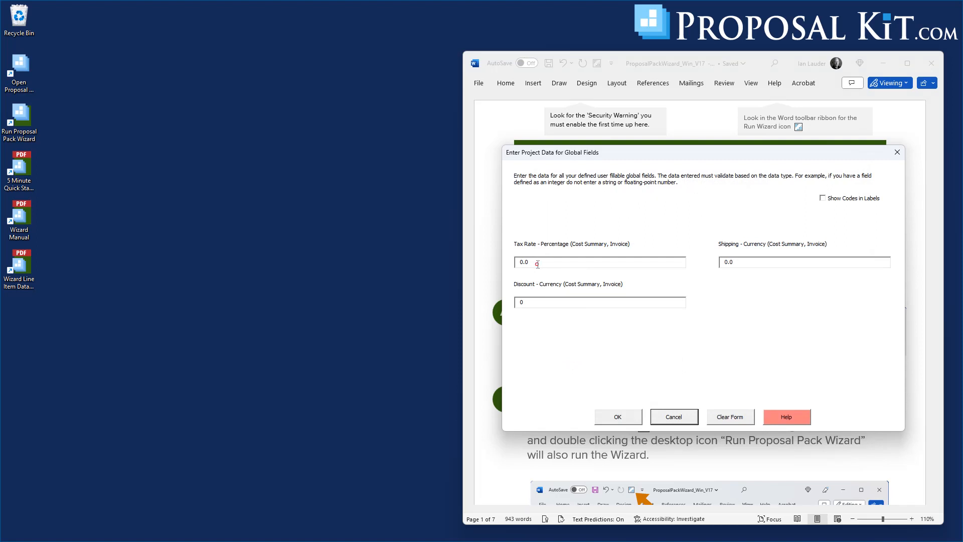
{"action": "left_click_drag", "start_coordinate": [537, 264], "coordinate": [499, 268]}
{"action": "key", "text": "Tab"}
{"action": "left_click", "coordinate": [628, 419]}
{"action": "left_click", "coordinate": [604, 219]}
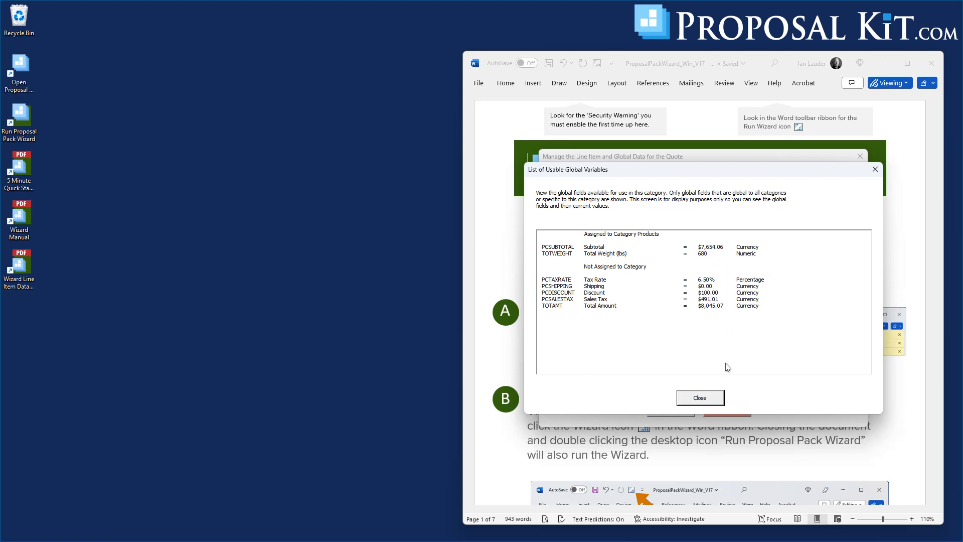
{"action": "left_click", "coordinate": [700, 398]}
Step: Set the global shipping to 1,000, review the recalculated global variables, and return to the project data
{"action": "left_click", "coordinate": [660, 220]}
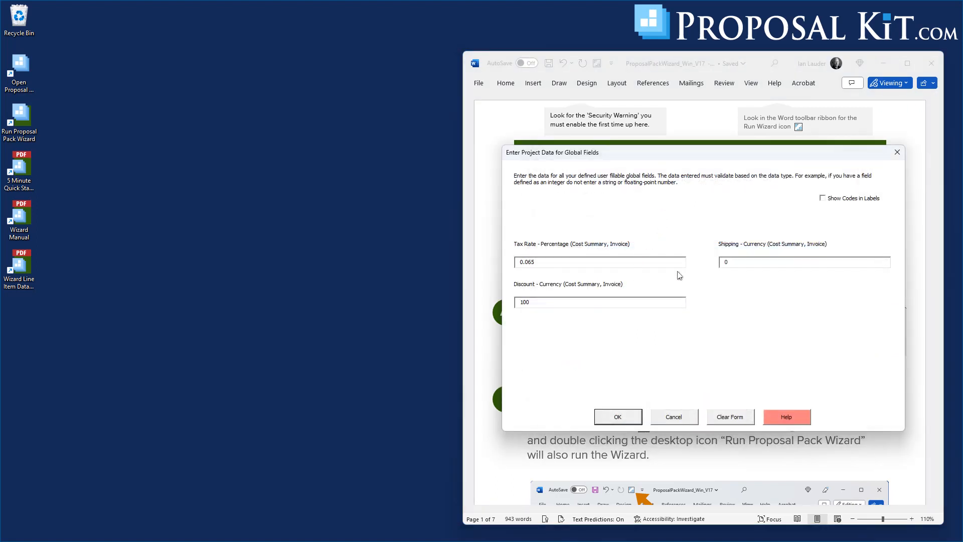
{"action": "left_click_drag", "start_coordinate": [735, 263], "coordinate": [704, 266]}
{"action": "left_click", "coordinate": [634, 419]}
{"action": "left_click", "coordinate": [613, 221]}
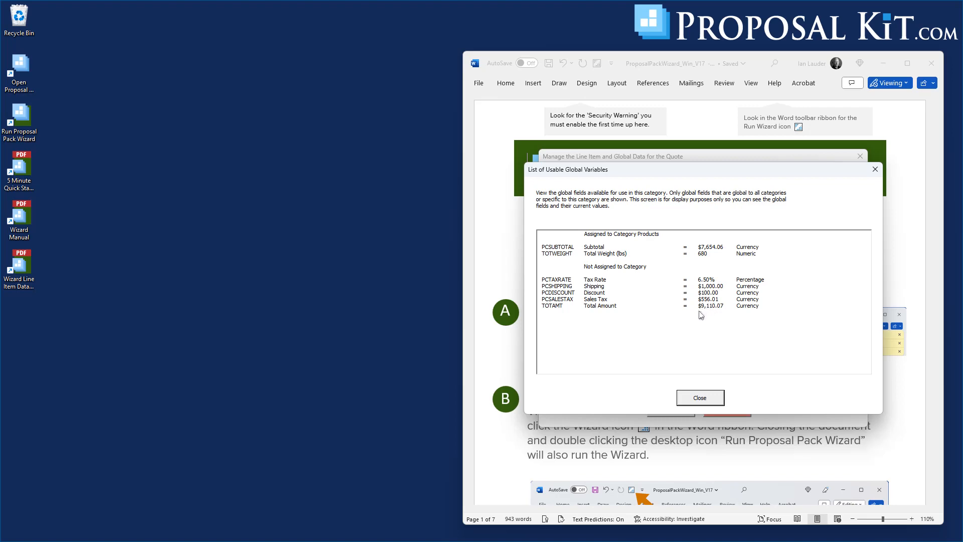
{"action": "left_click", "coordinate": [701, 398]}
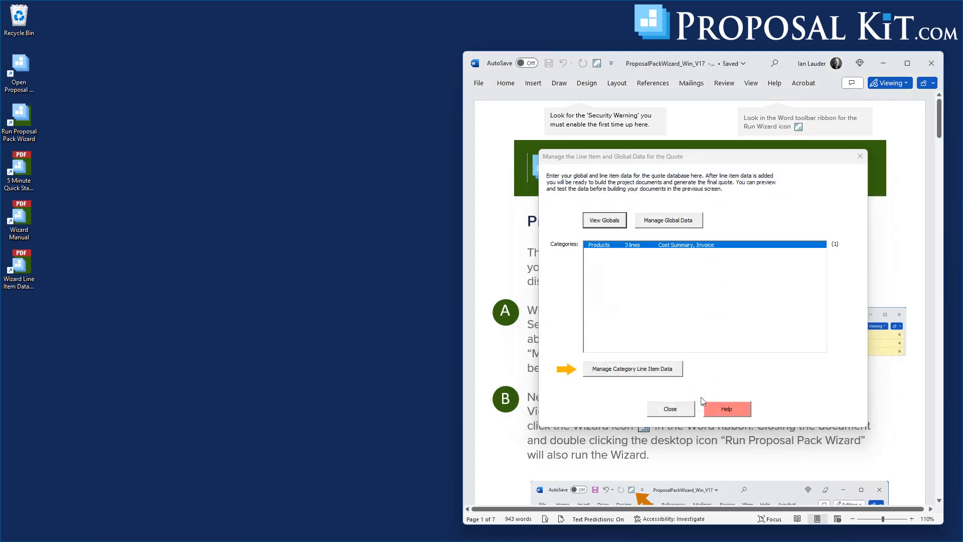
{"action": "left_click", "coordinate": [663, 413]}
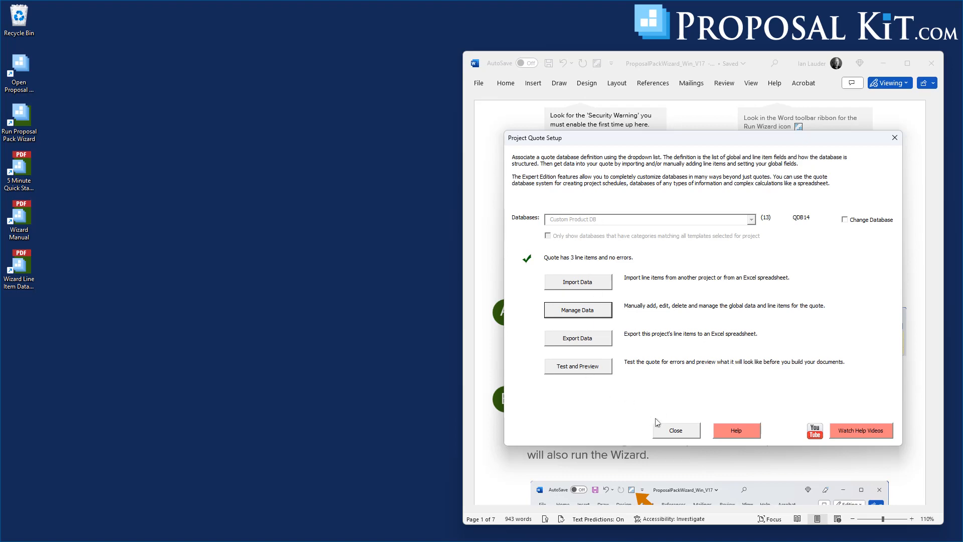
{"action": "left_click", "coordinate": [677, 430]}
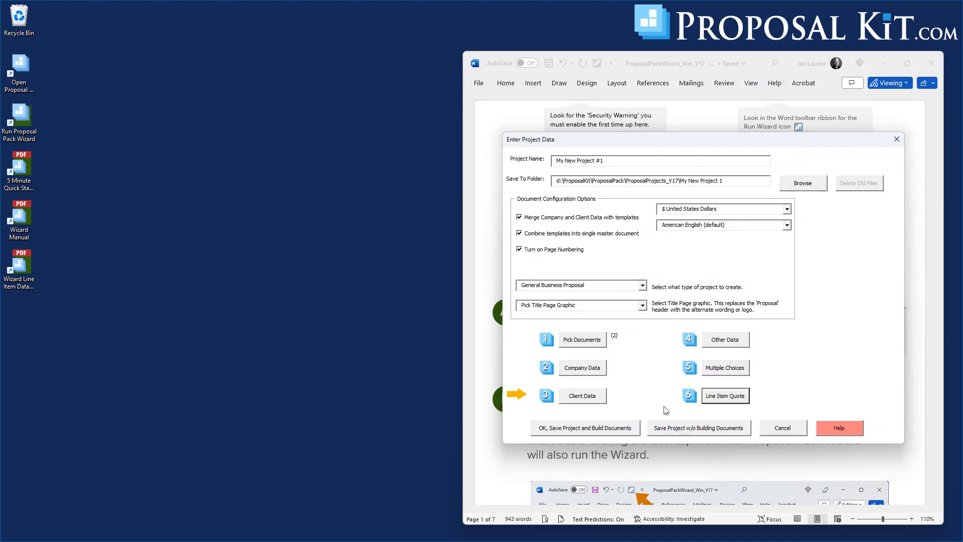
Step: Add the Cover Letter, Title Page, Back Page and Introduction templates to the project's selected documents
{"action": "left_click", "coordinate": [582, 340]}
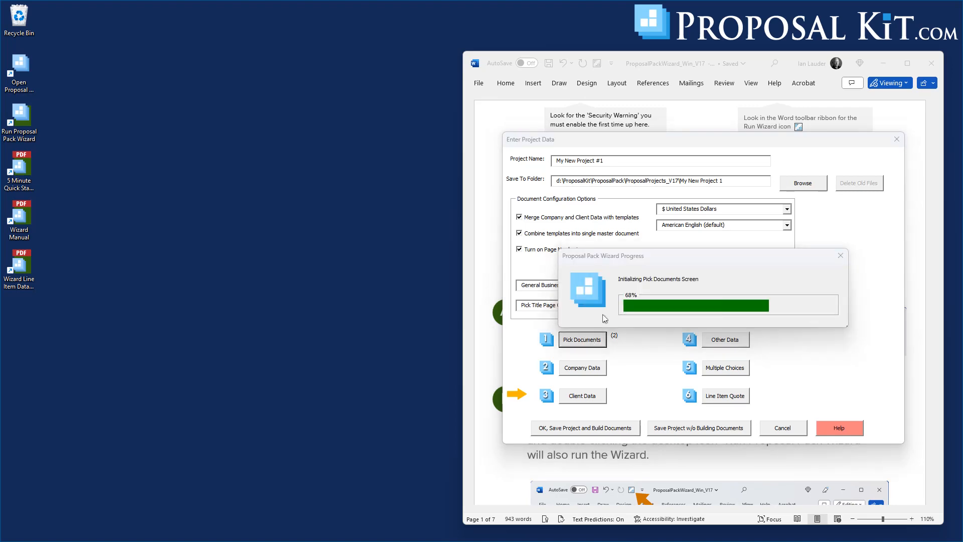
{"action": "left_click", "coordinate": [540, 216]}
{"action": "left_click", "coordinate": [537, 228]}
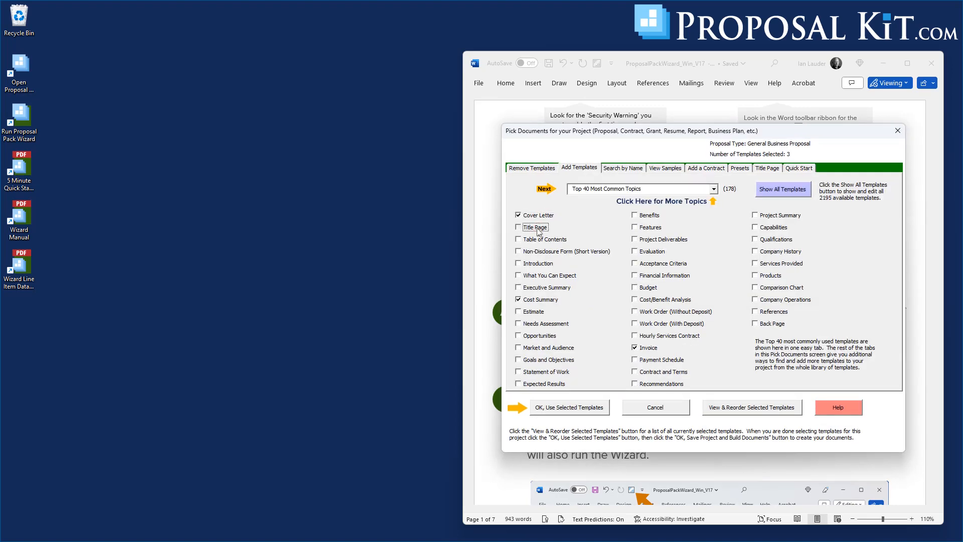
{"action": "left_click", "coordinate": [762, 324]}
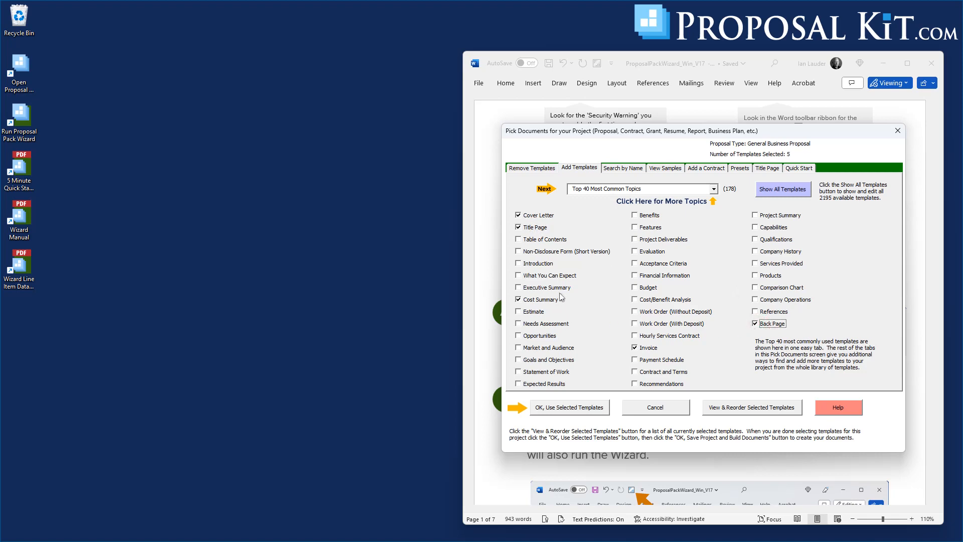
{"action": "left_click", "coordinate": [527, 265]}
{"action": "left_click", "coordinate": [563, 409]}
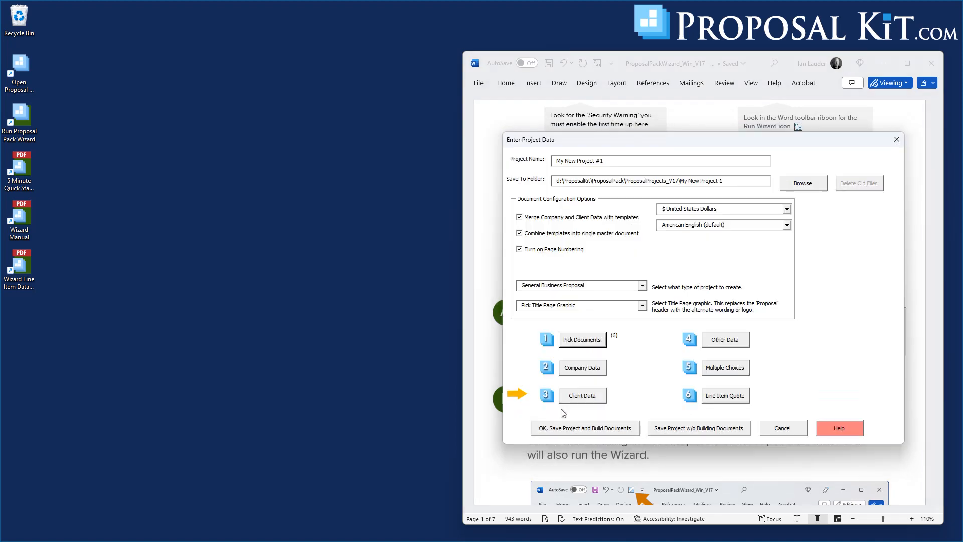
Step: Save the project and build its documents, and open the Combined Project Document and the Invoice
{"action": "left_click", "coordinate": [566, 428]}
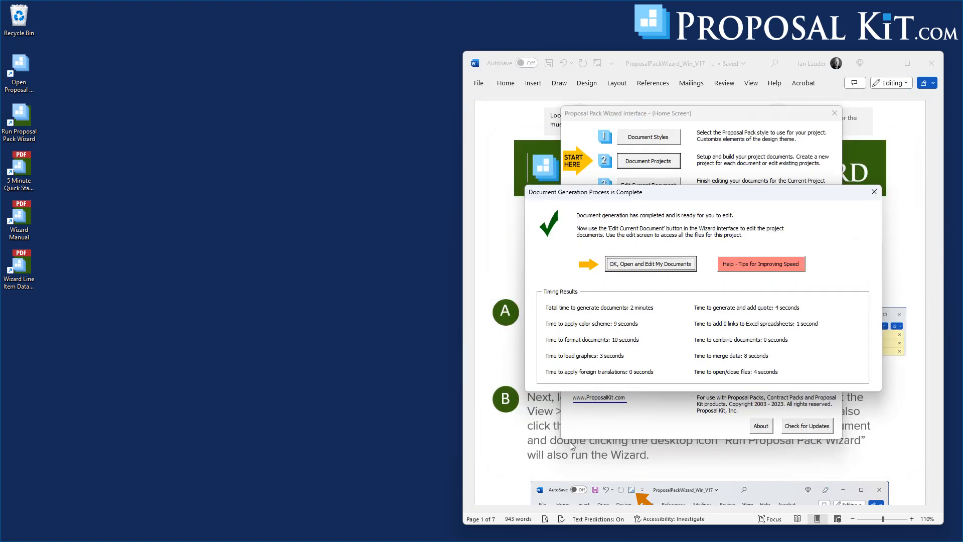
{"action": "left_click", "coordinate": [668, 264]}
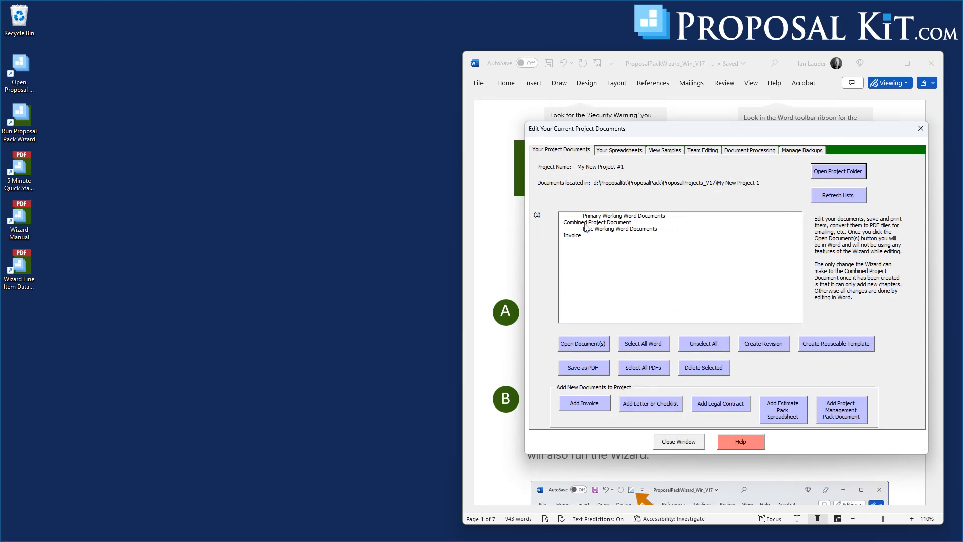
{"action": "left_click", "coordinate": [584, 224]}
{"action": "left_click", "coordinate": [576, 235]}
{"action": "left_click", "coordinate": [583, 343]}
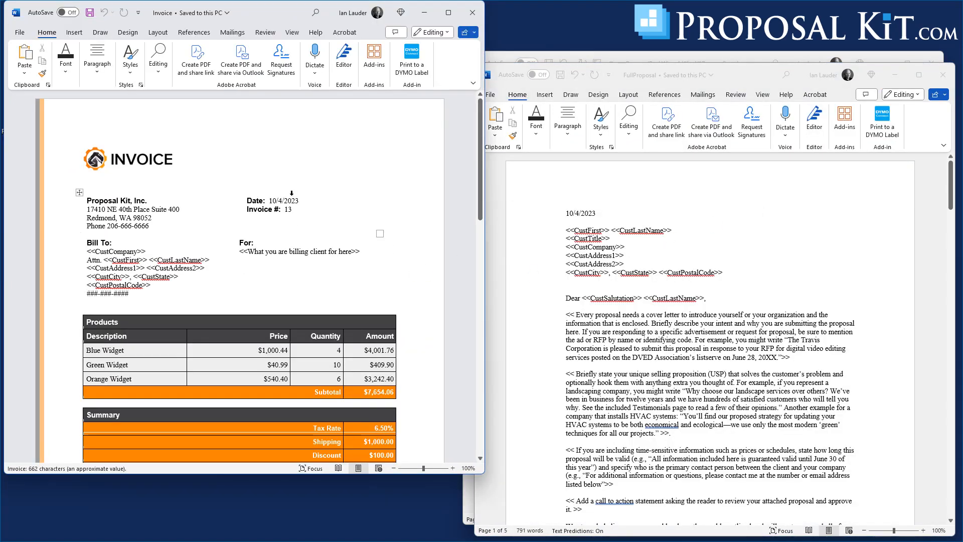
Step: Review the Products and Summary tables in the invoice, close it, and examine the Cost Summary page of the combined proposal
{"action": "scroll", "coordinate": [94, 209], "scroll_direction": "down", "scroll_amount": 4}
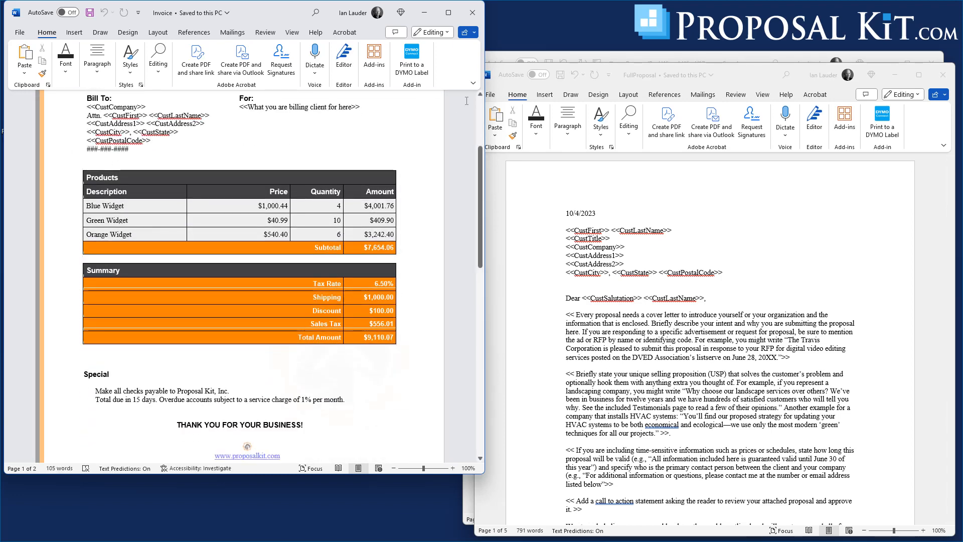
{"action": "left_click", "coordinate": [472, 13]}
{"action": "left_click_drag", "start_coordinate": [734, 73], "coordinate": [289, 30]}
{"action": "left_click_drag", "start_coordinate": [505, 129], "coordinate": [510, 342]}
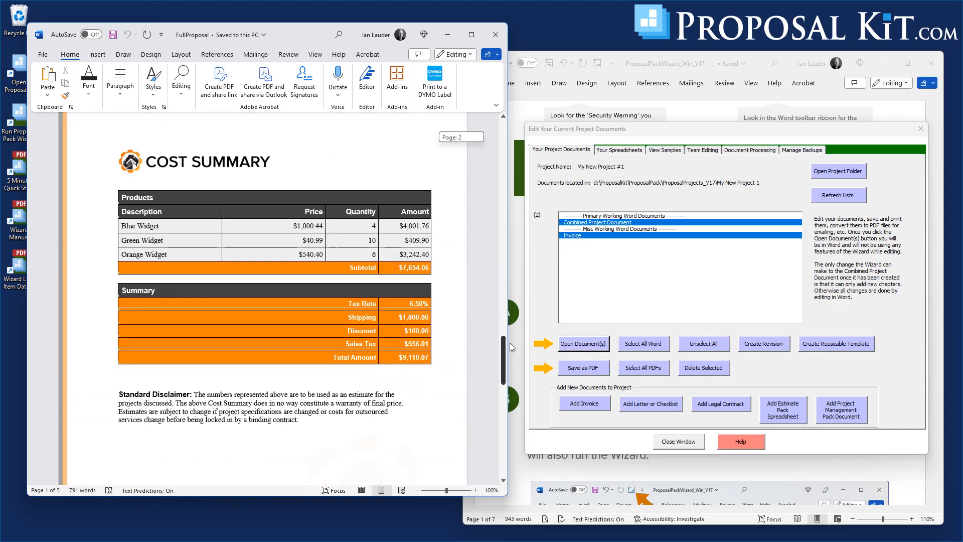